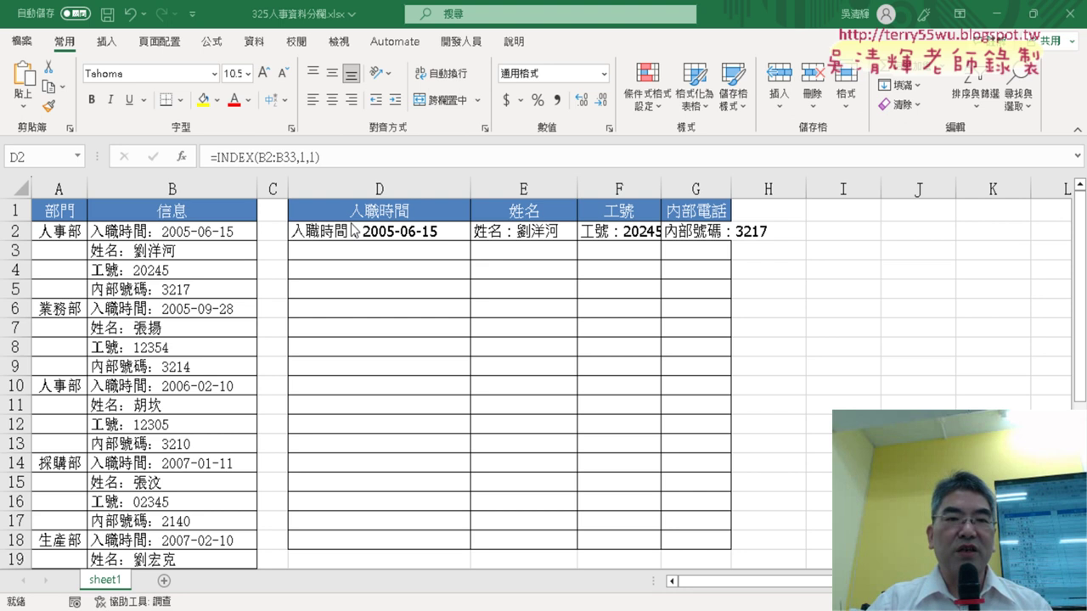
Review the source data in column B, then start editing D2's =INDEX(B2:B33,1,1) formula.
click(371, 231)
drag(183, 231, 183, 291)
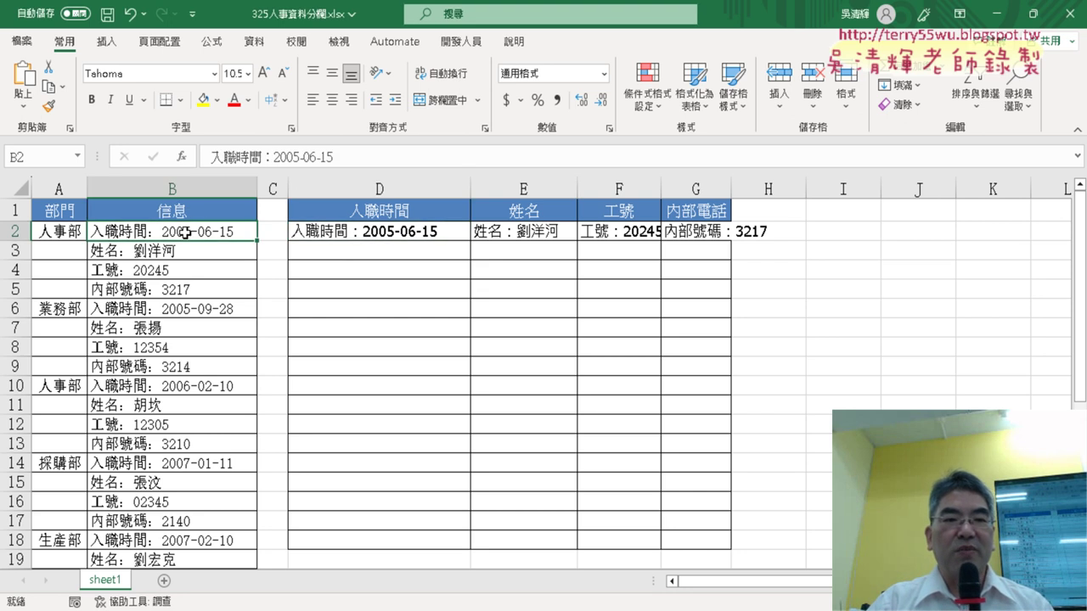
click(182, 187)
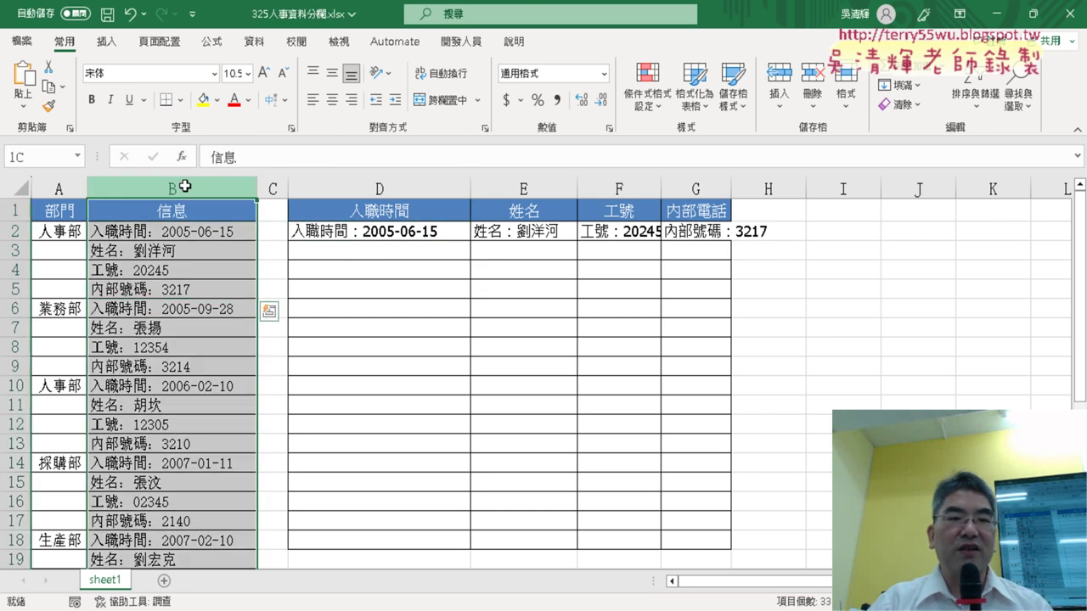
click(372, 235)
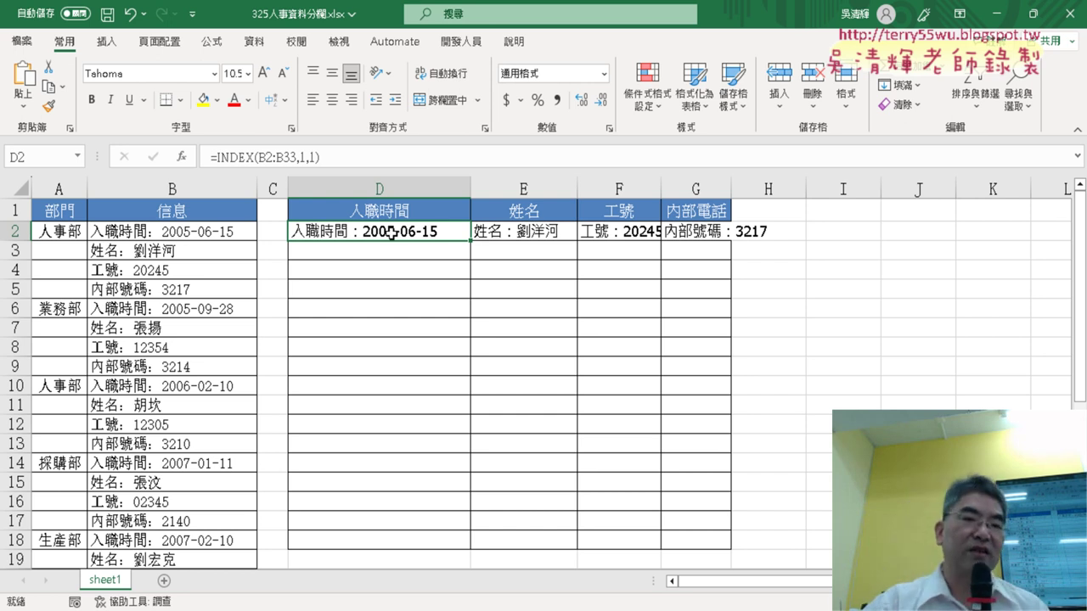
click(218, 157)
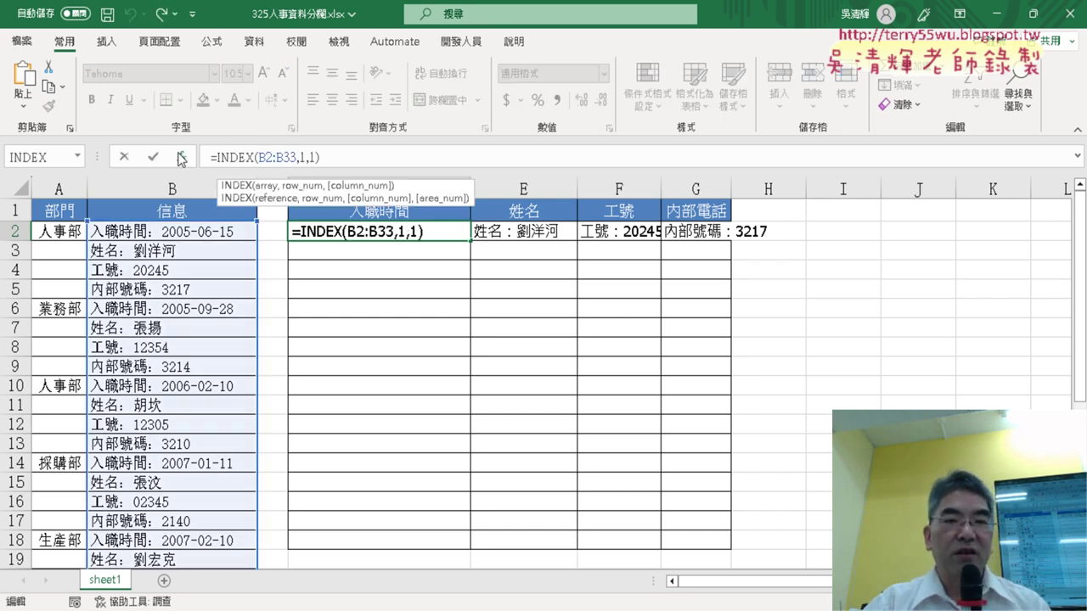
Show the INDEX Function Arguments and mark Array B2:B33 and column B in red ink.
click(181, 159)
click(611, 480)
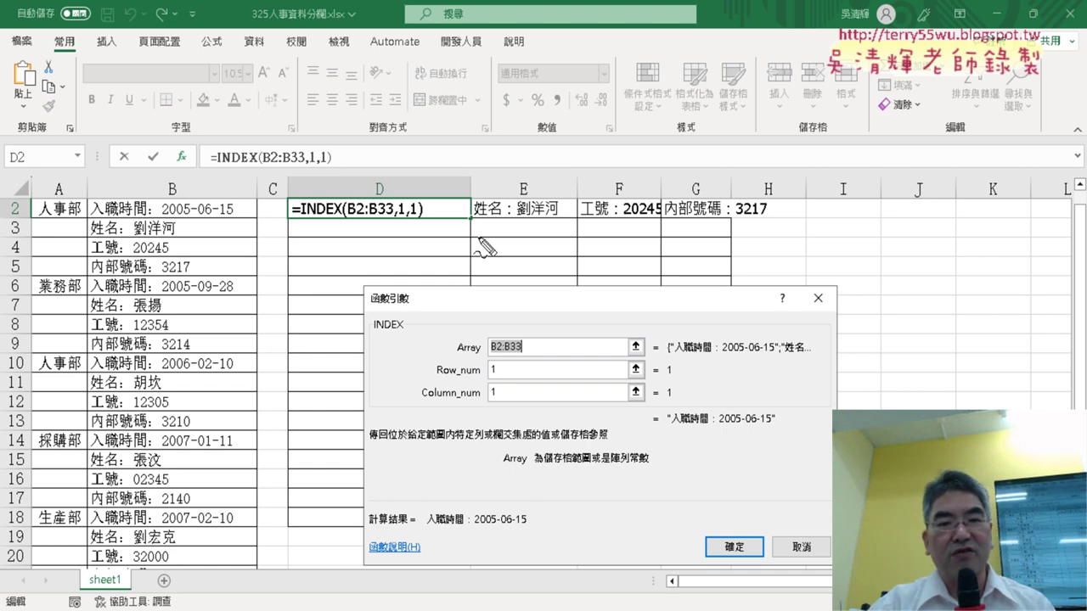
drag(491, 358, 524, 356)
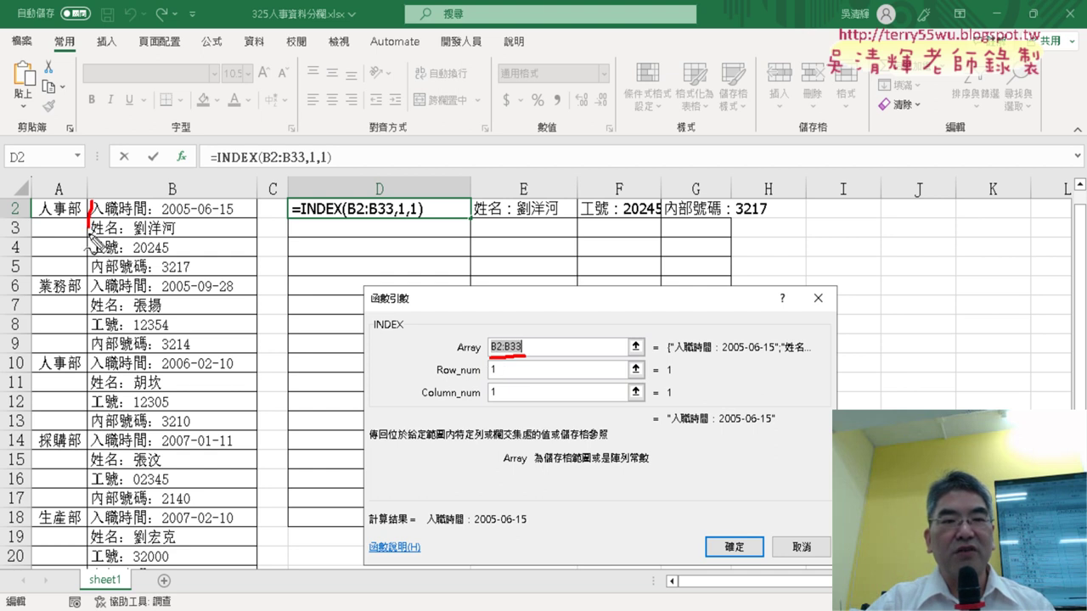
drag(91, 224, 99, 416)
drag(96, 227, 251, 467)
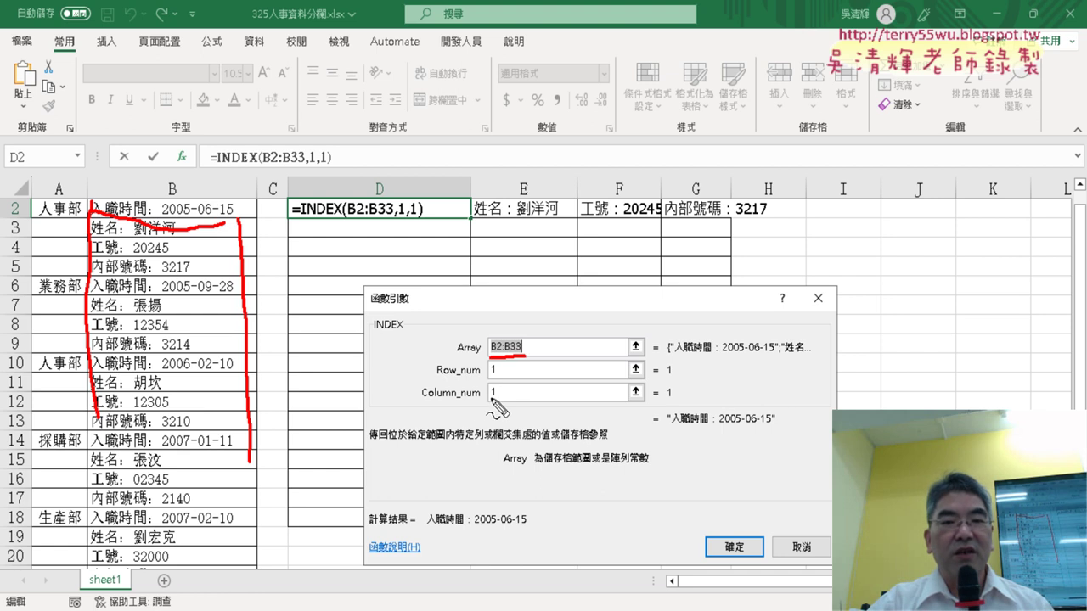
drag(422, 405, 493, 403)
drag(170, 127, 169, 181)
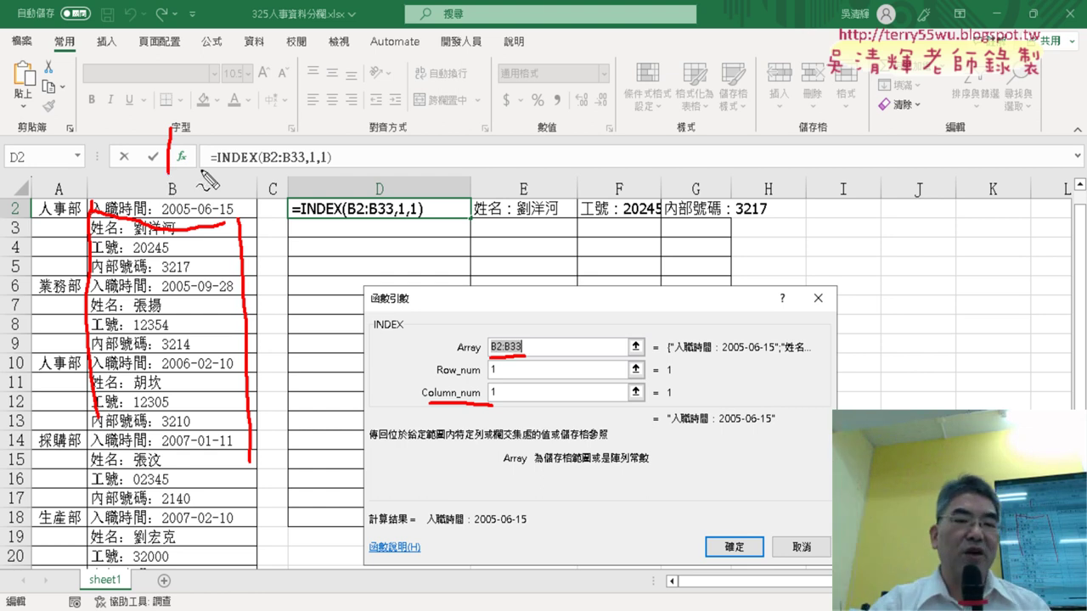
Circle the Row_num value 1 and write 32 beside the list as the row count.
drag(490, 378, 505, 371)
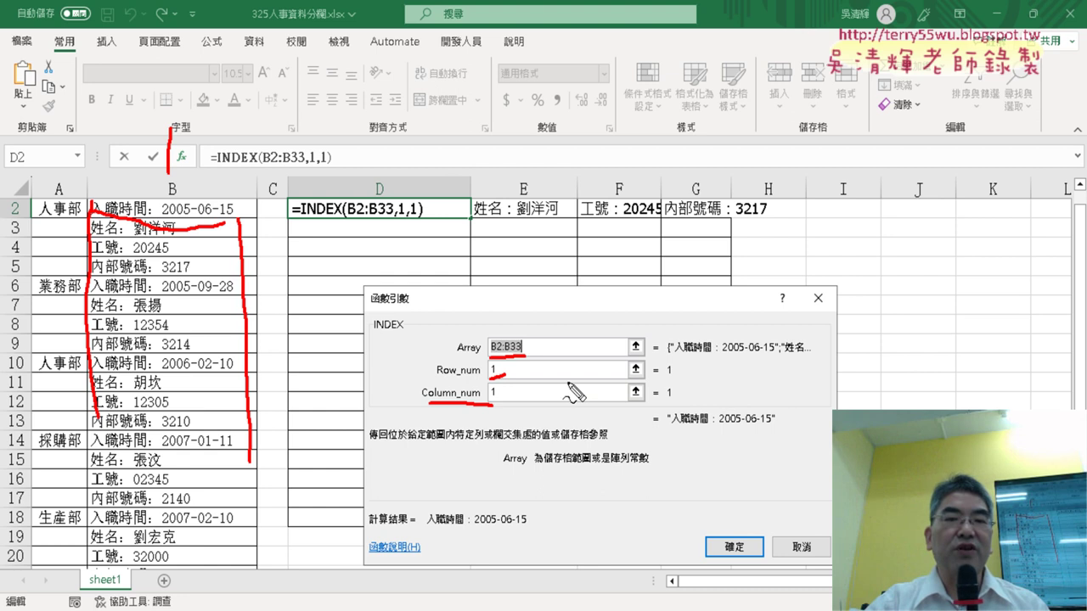
mouse_move(62, 206)
mouse_down()
mouse_move(57, 234)
mouse_move(72, 252)
mouse_up()
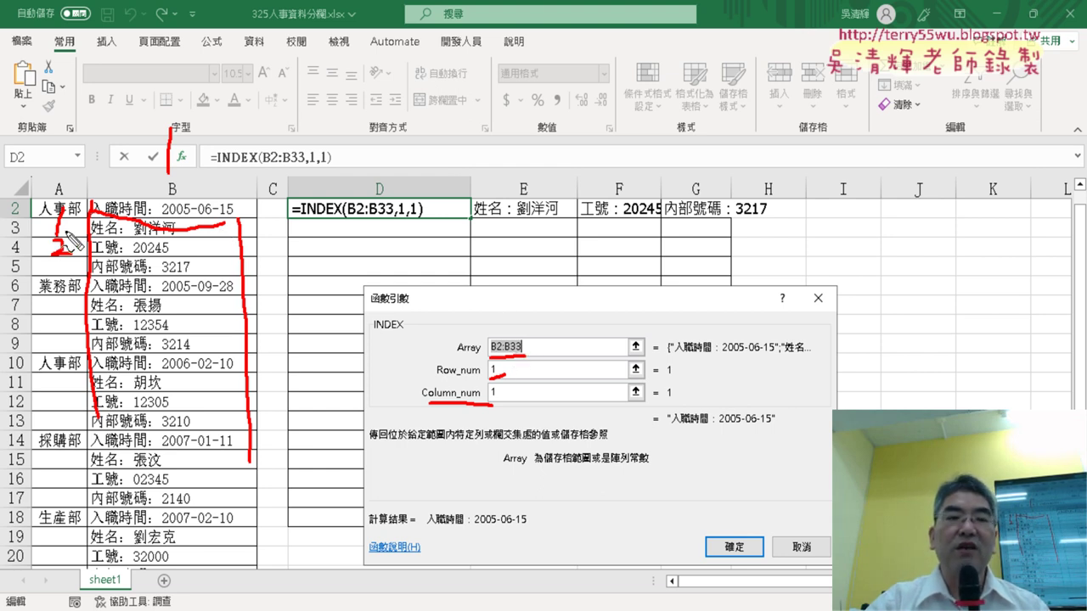
drag(27, 530, 26, 574)
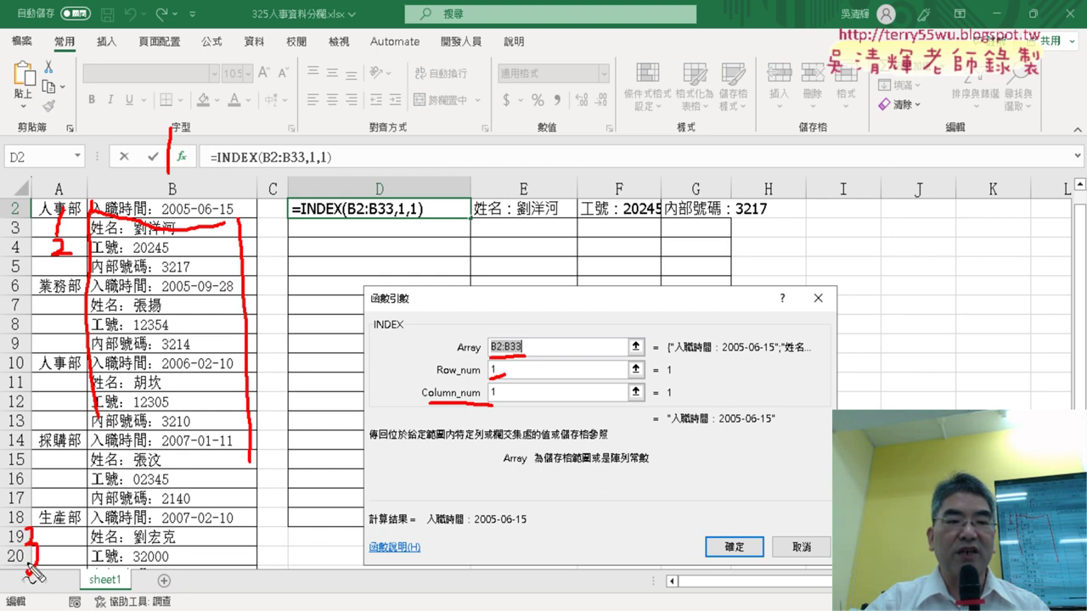
drag(42, 535, 67, 560)
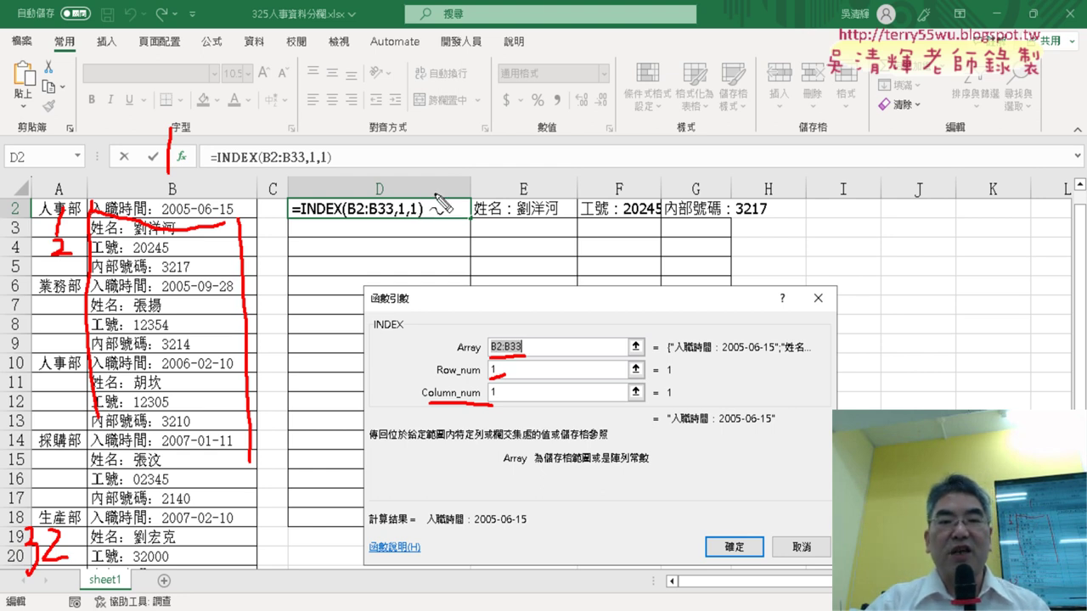
drag(486, 363, 512, 380)
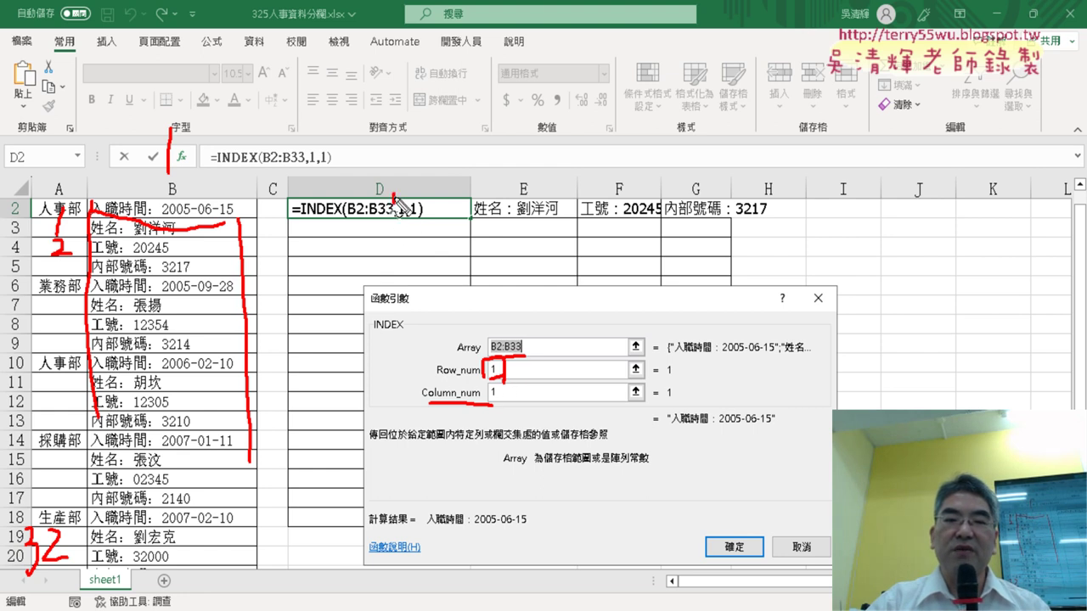
Number D2 to G2 as 1–4 and the row below as 5–8 in red ink.
drag(391, 197, 391, 219)
drag(518, 214, 557, 223)
drag(613, 195, 615, 231)
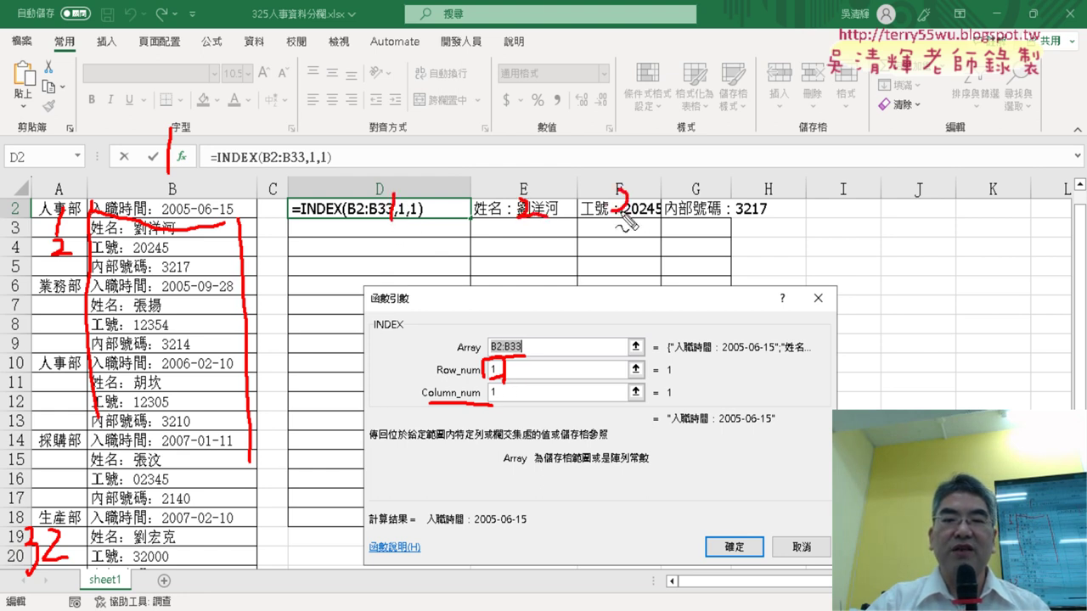
mouse_move(694, 190)
mouse_down()
mouse_move(686, 203)
mouse_move(706, 202)
mouse_move(698, 222)
mouse_up()
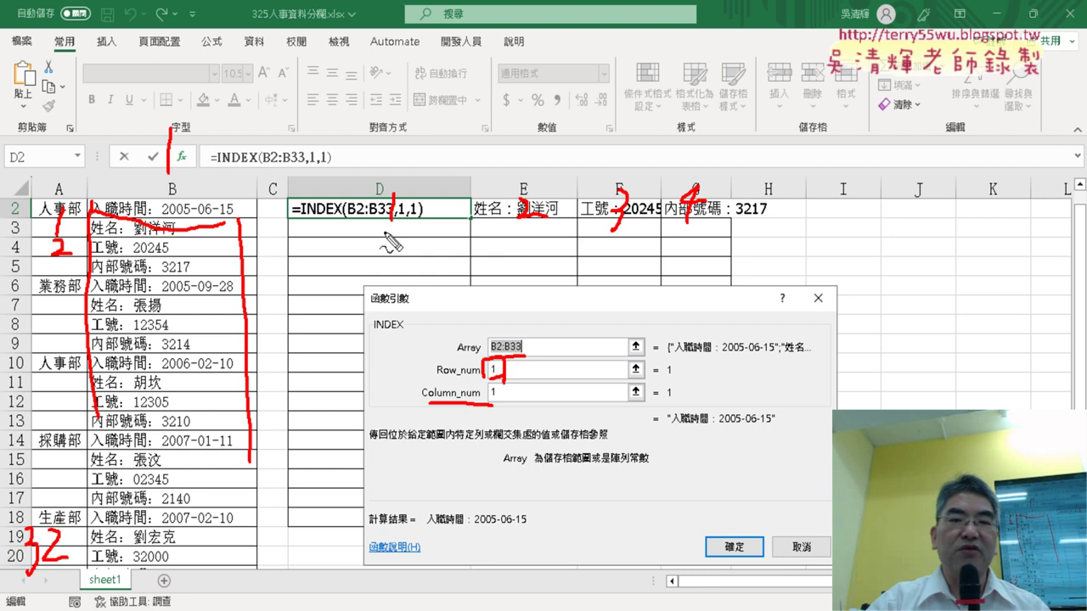
mouse_move(392, 223)
mouse_down()
mouse_move(389, 253)
mouse_move(379, 250)
mouse_up()
drag(529, 210, 514, 241)
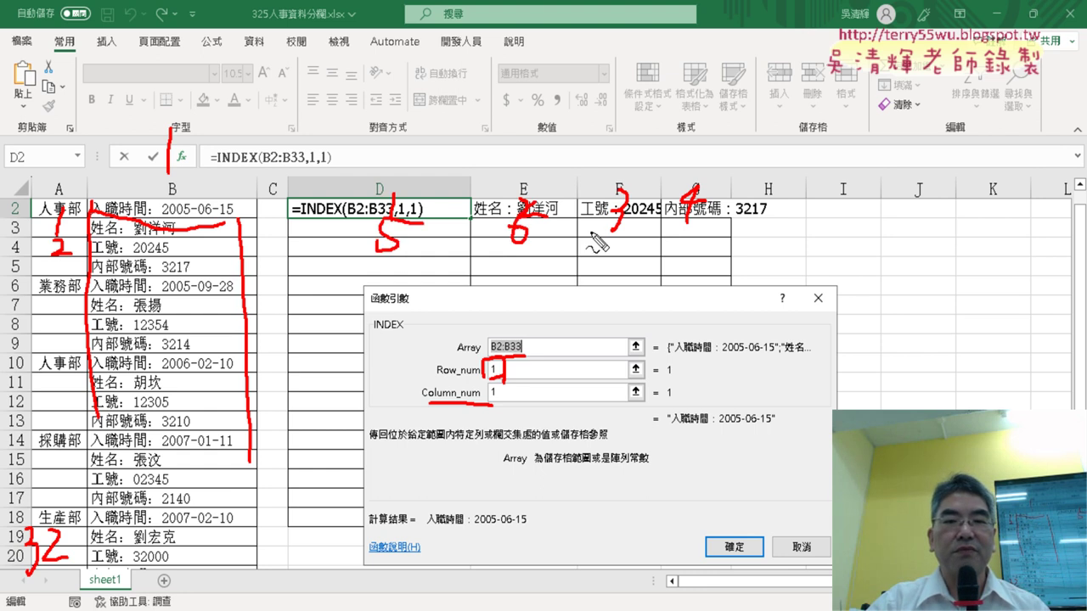
drag(623, 224, 618, 265)
mouse_move(703, 223)
mouse_down()
mouse_move(690, 246)
mouse_move(701, 226)
mouse_up()
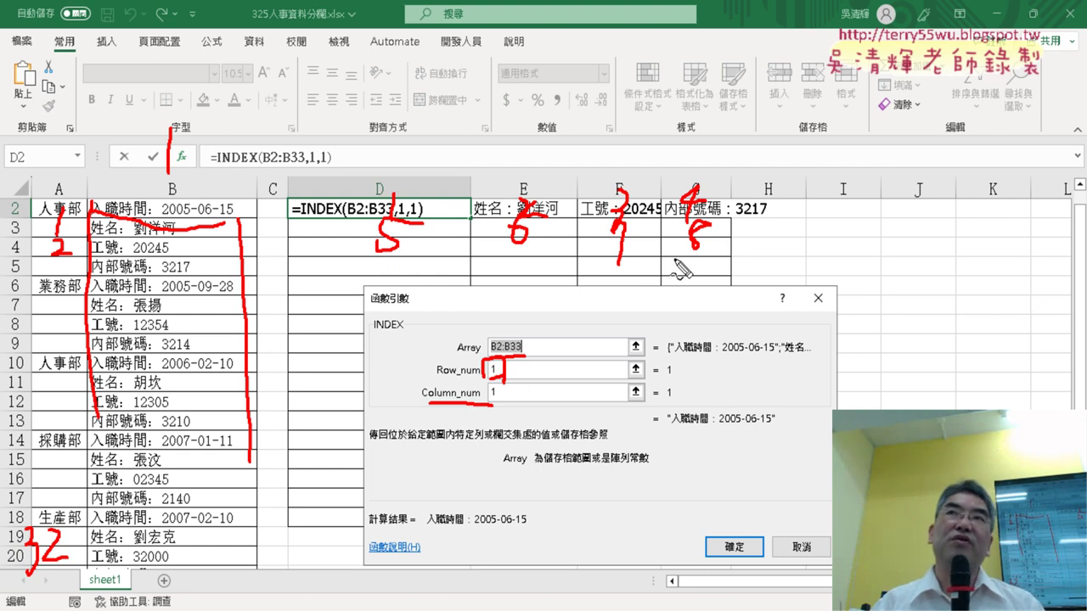
Erase the red ink, accept the INDEX dialog, and delete the contents of D2:G2.
key(Escape)
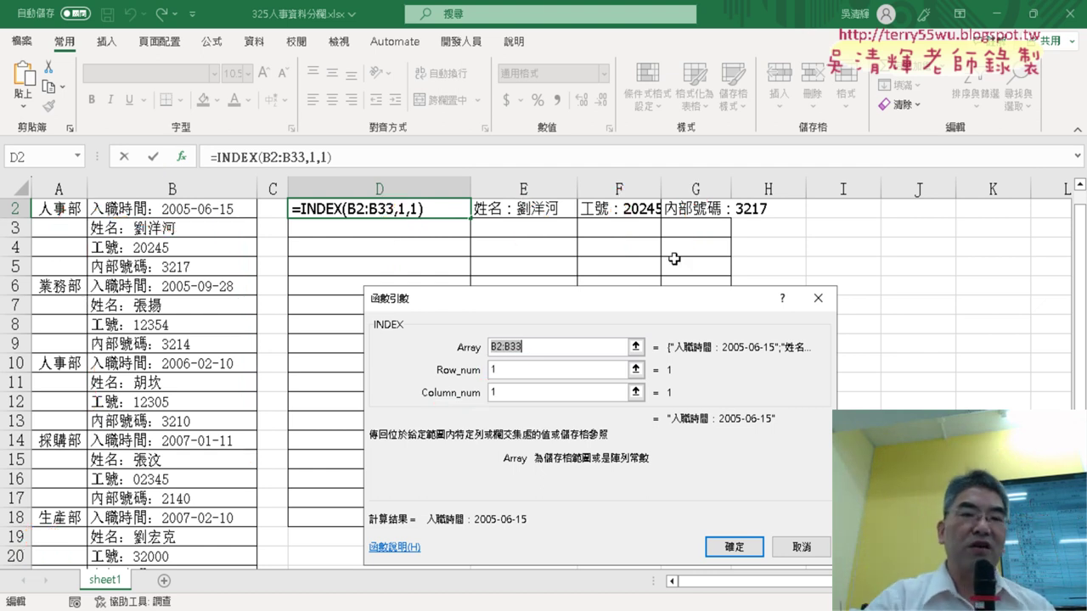
click(733, 546)
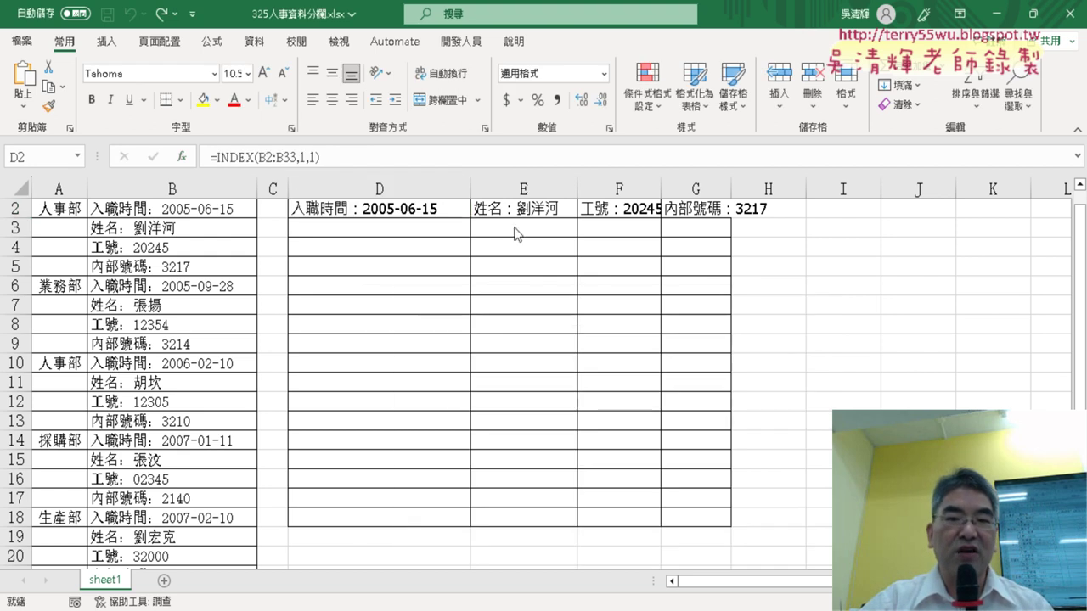
scroll(438, 225, up, 1)
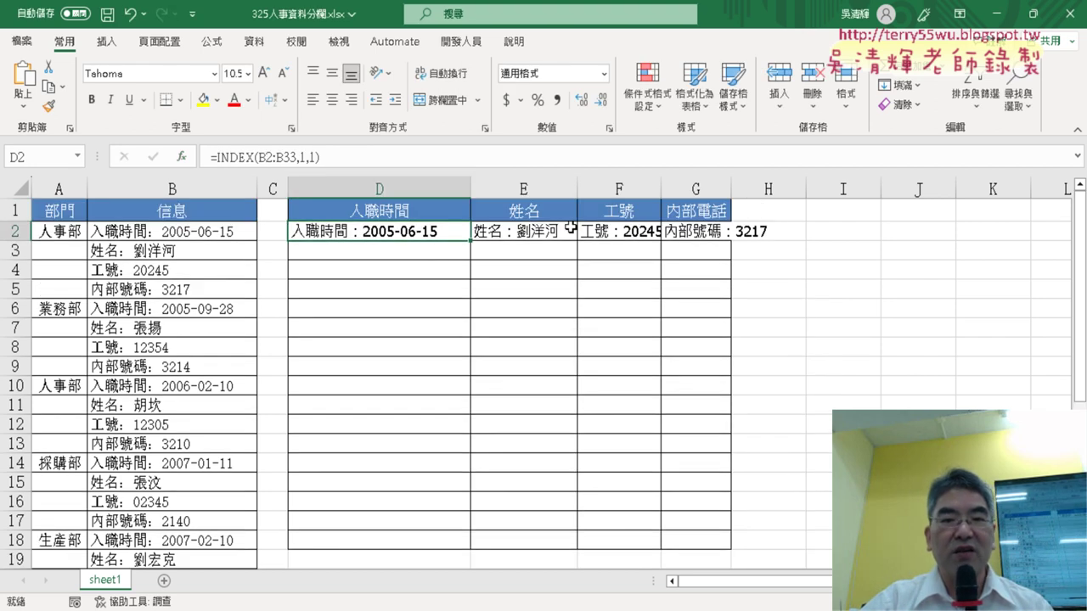
drag(695, 236, 433, 234)
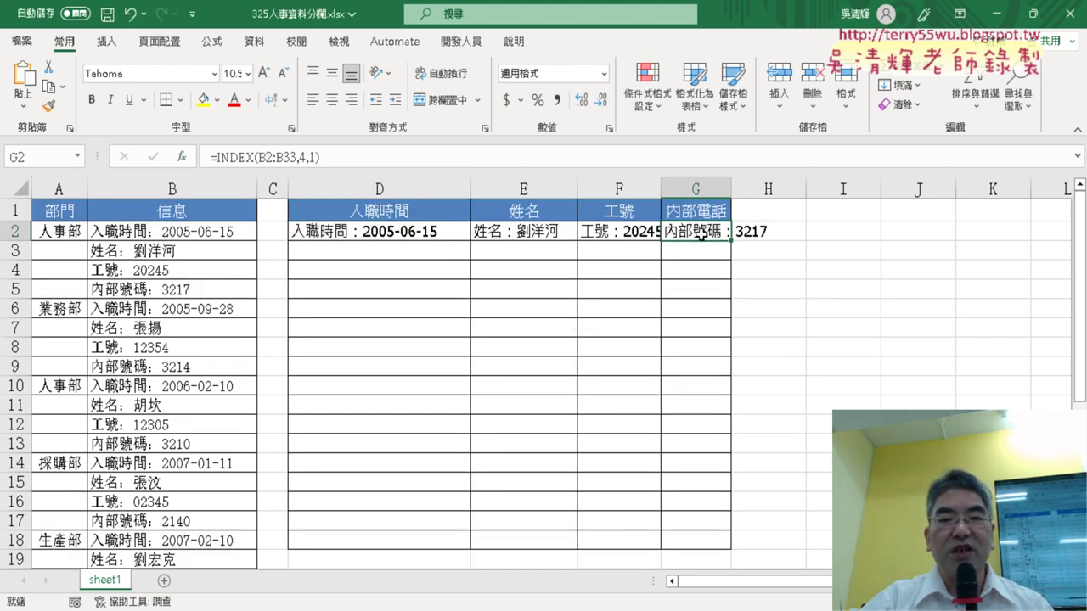
key(Delete)
click(428, 234)
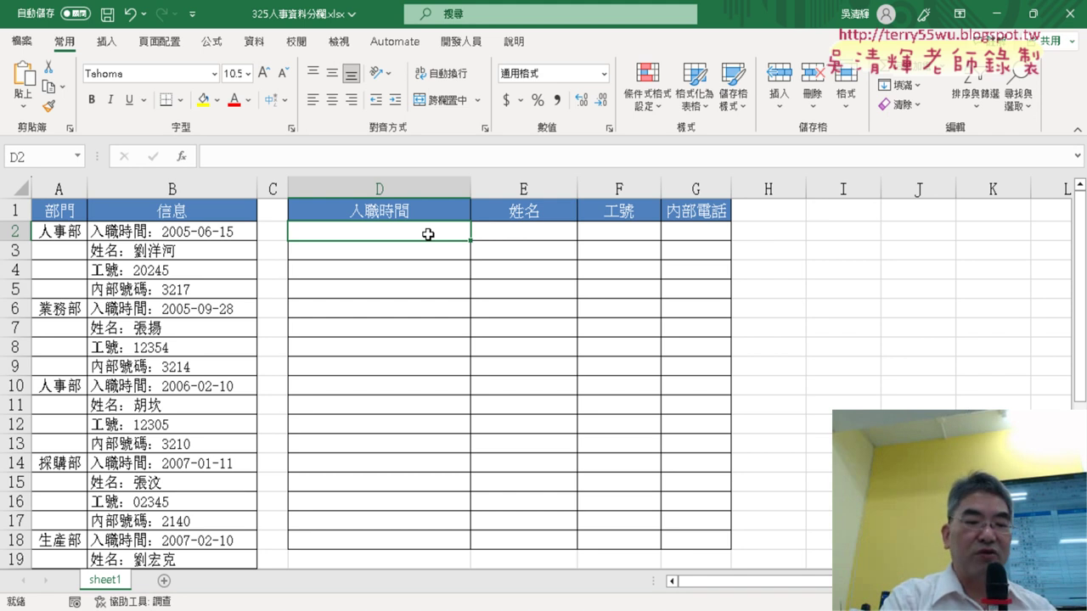
Enter trial numbers 1 in D2 and 2 in E2, then delete them again.
text(1)
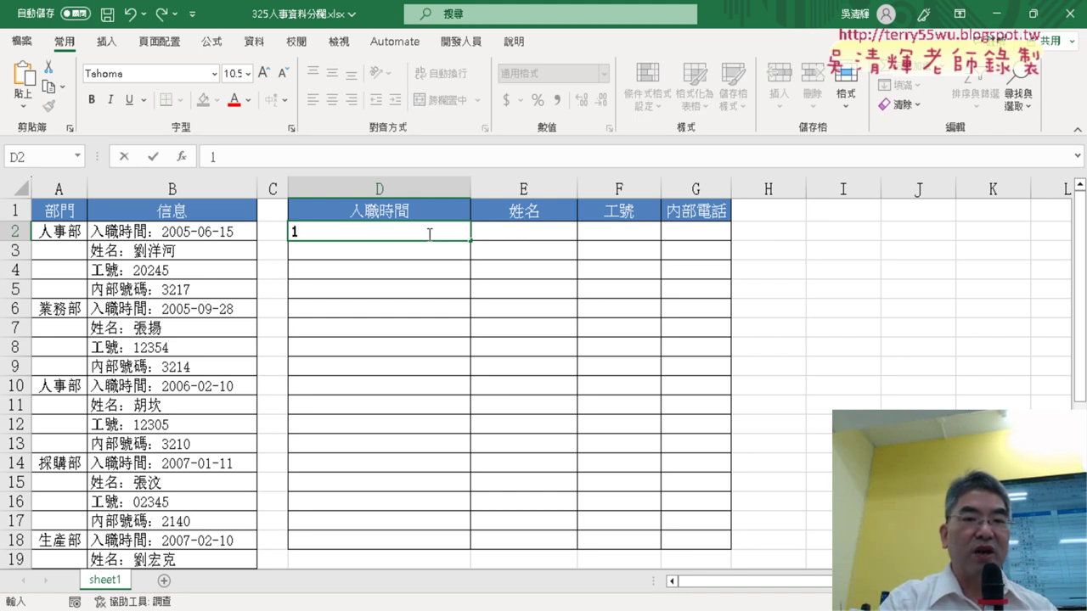
click(528, 231)
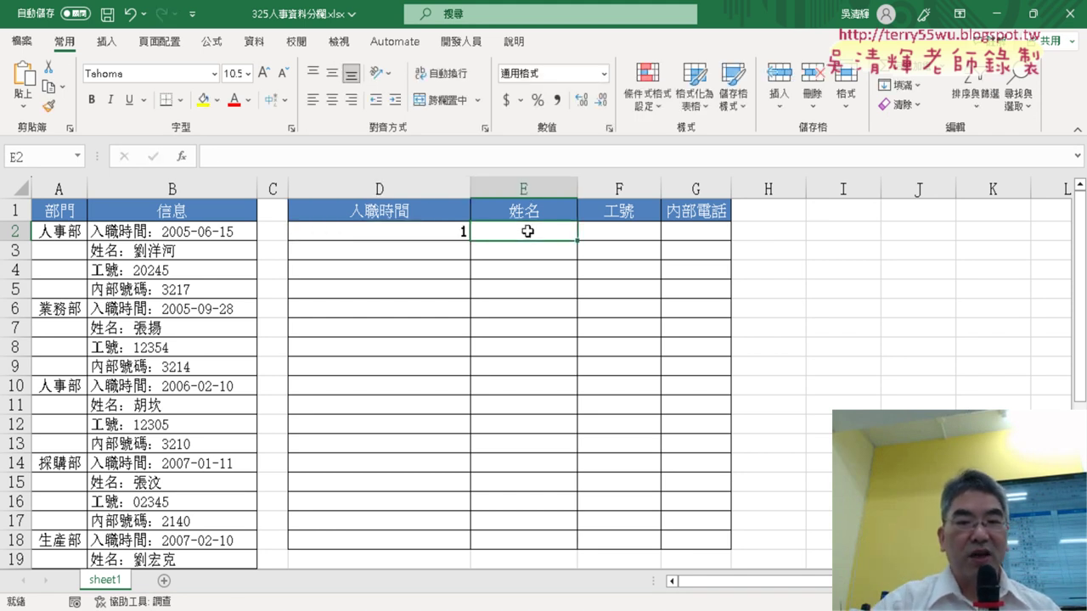
text(2)
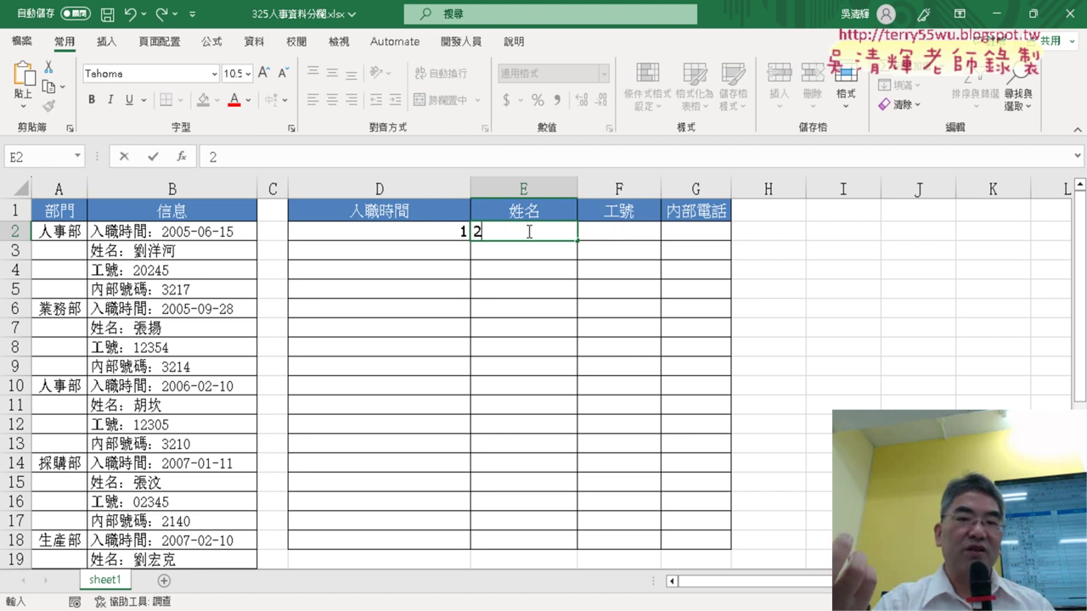
click(406, 236)
drag(459, 239, 477, 233)
key(Delete)
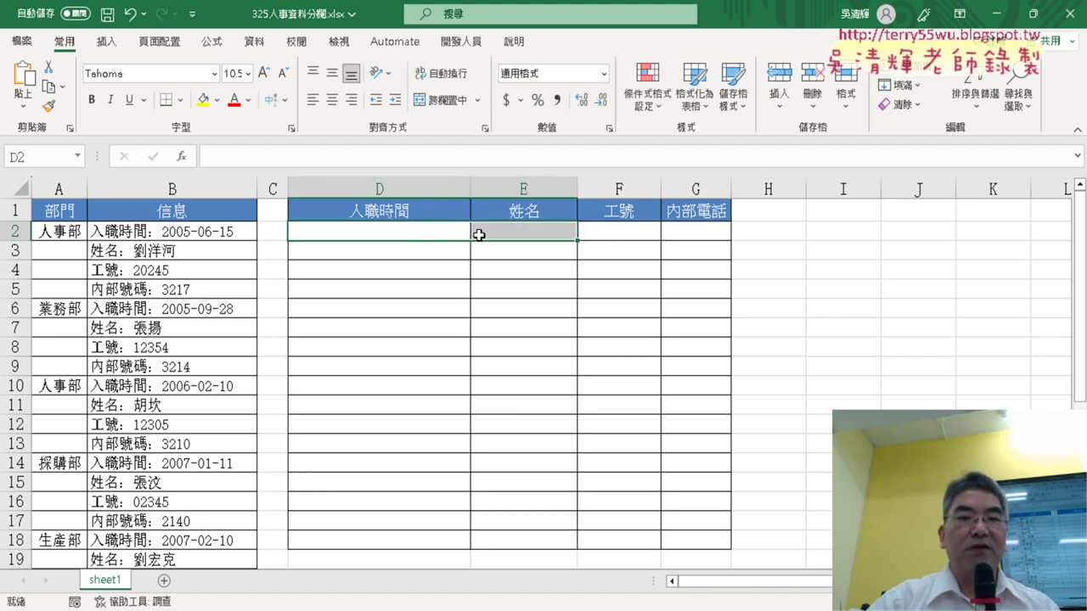
click(396, 232)
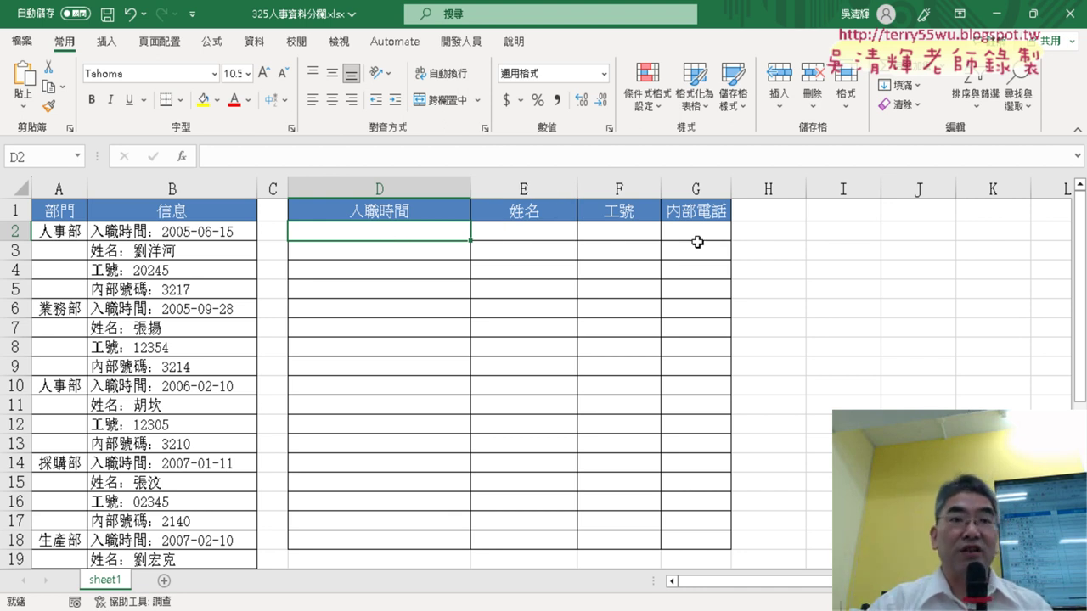
Insert =COLUMN() in D2 and fill it across to G2, showing 4, 5, 6, 7.
click(177, 156)
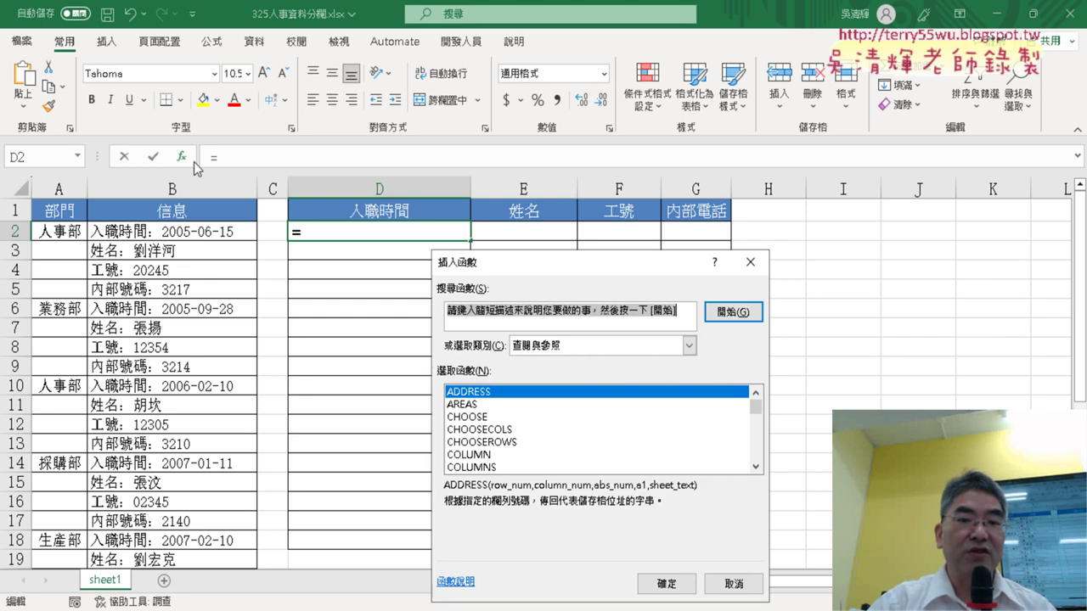
drag(549, 264, 488, 71)
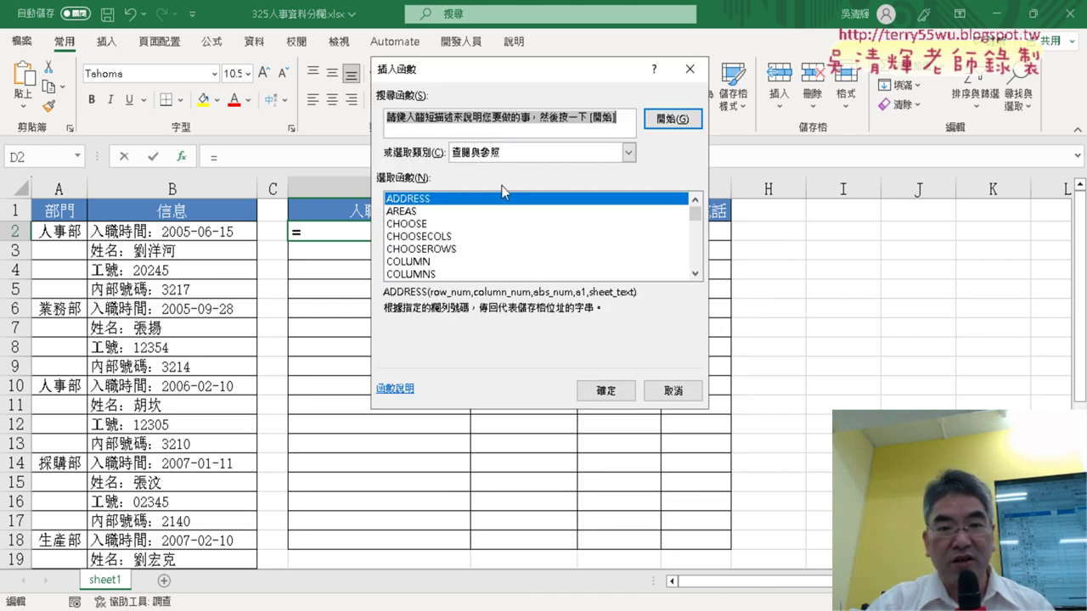
click(425, 263)
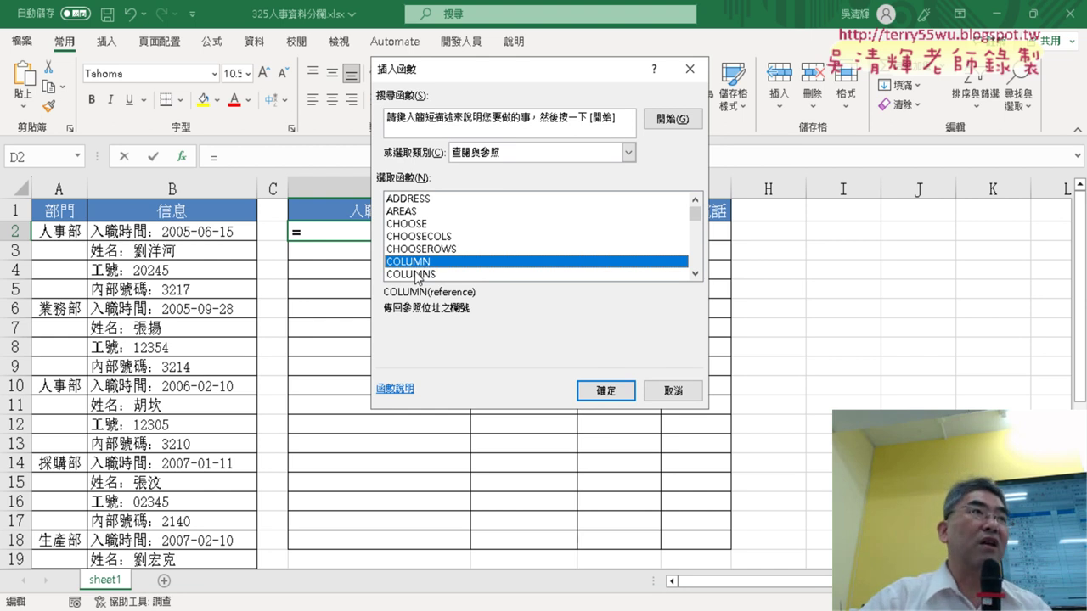
click(599, 392)
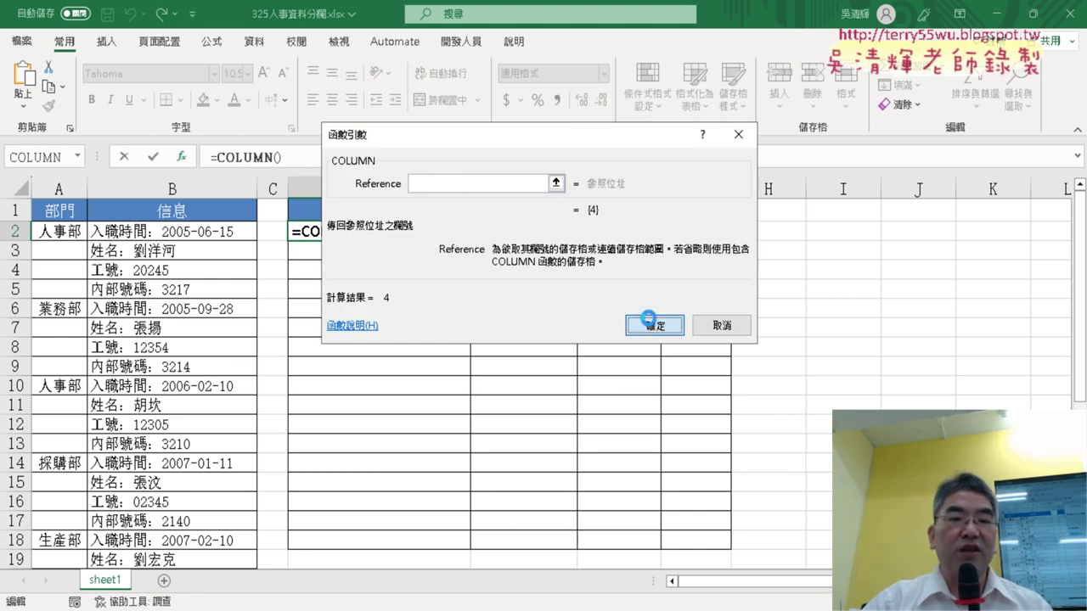
click(647, 320)
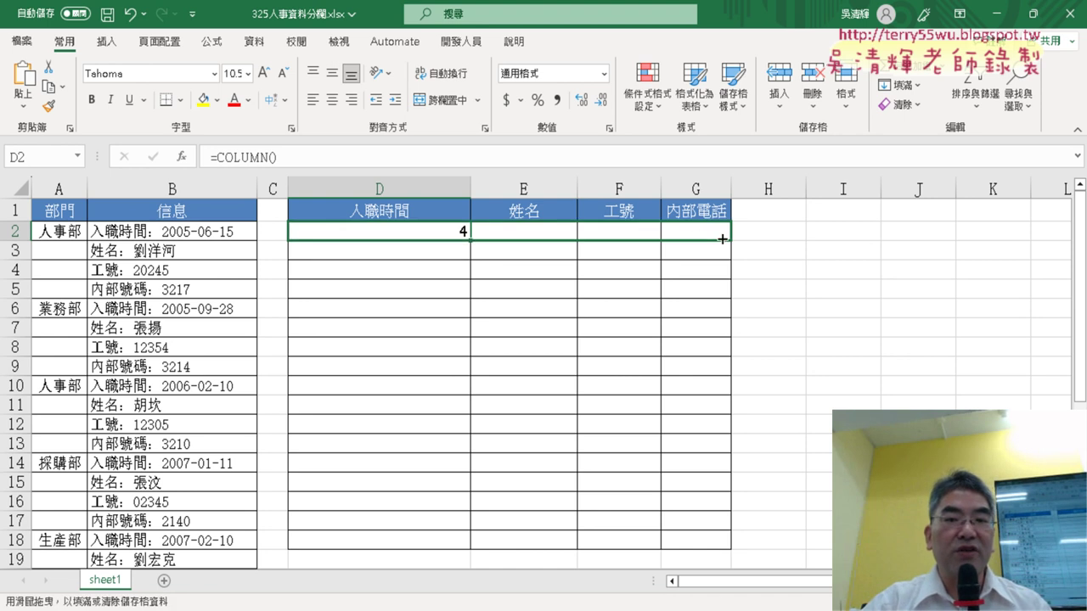
drag(471, 243, 696, 242)
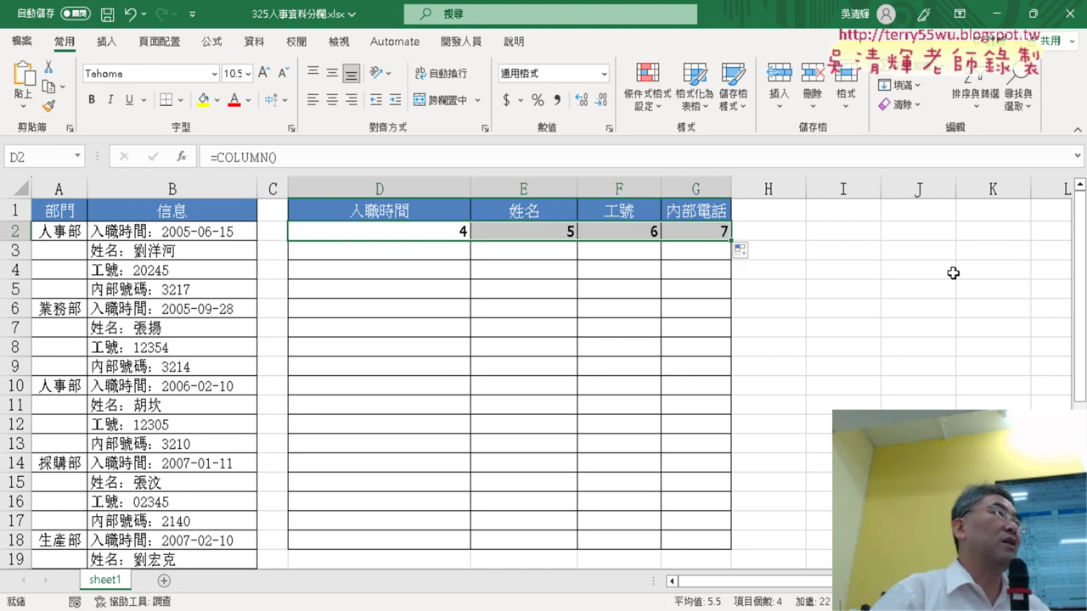
click(433, 230)
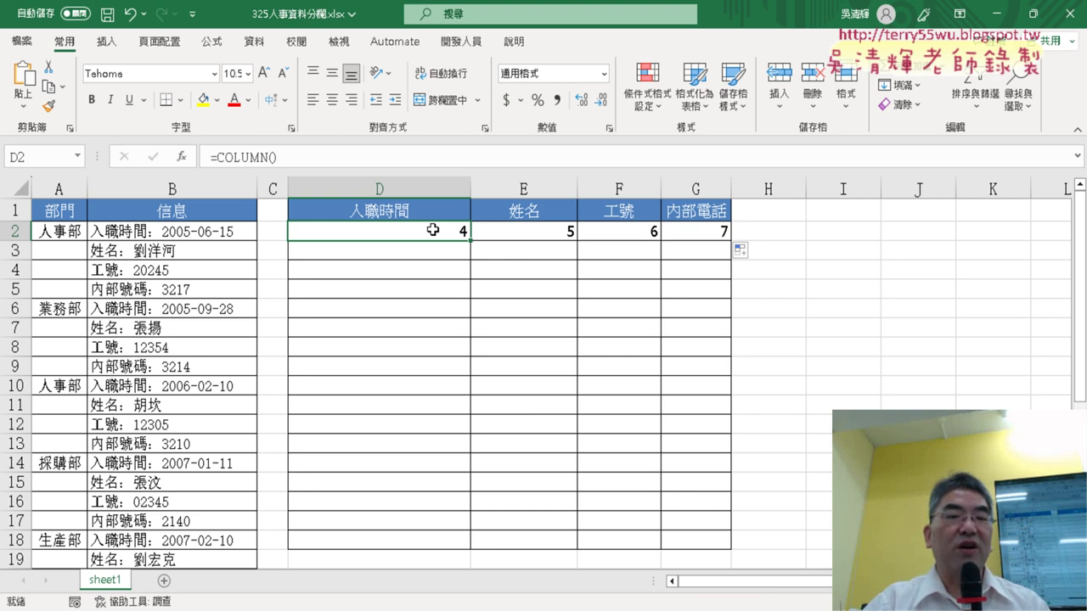
Change D2 to =COLUMN()-3 and fill it through G14 so each row reads 1–4.
click(392, 159)
text(-3)
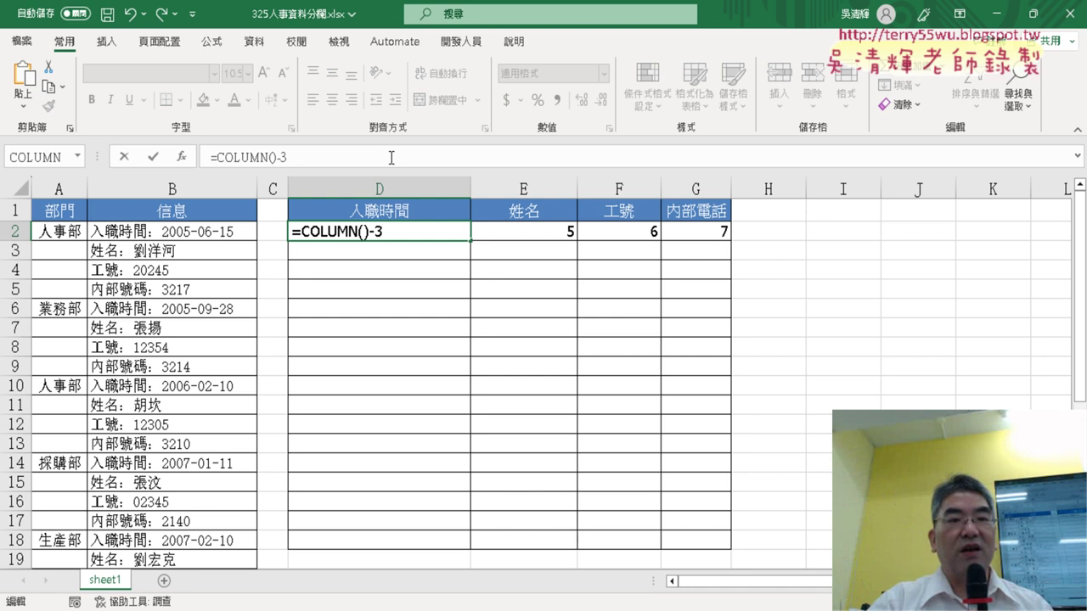
click(154, 156)
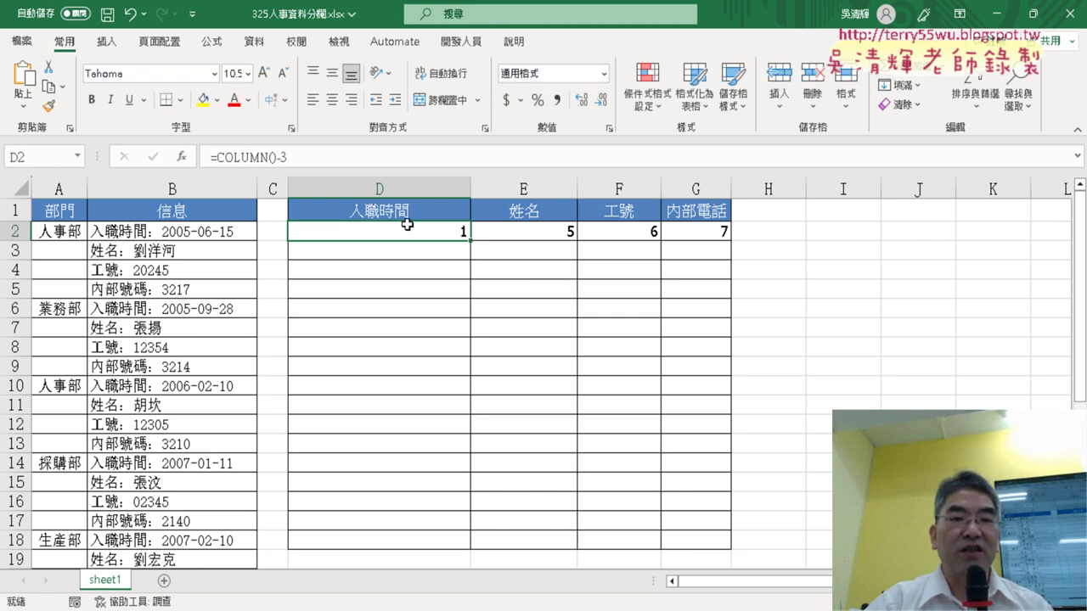
mouse_move(471, 242)
mouse_down()
mouse_move(728, 241)
mouse_move(731, 465)
mouse_up()
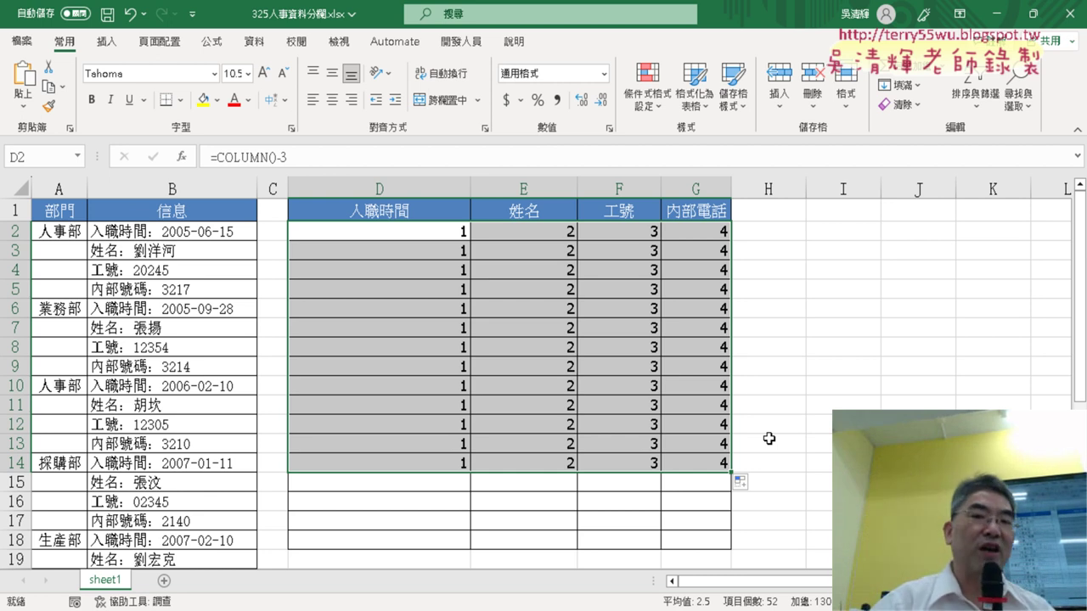
Insert =ROW() in H3 and fill it down to H14, reading 3 through 14.
click(794, 252)
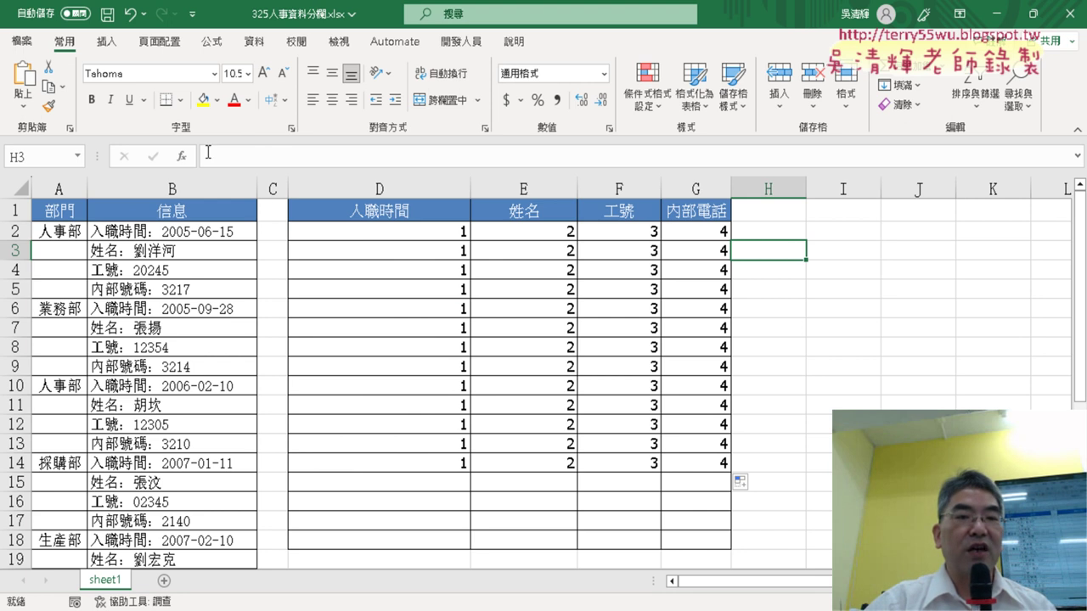
click(181, 157)
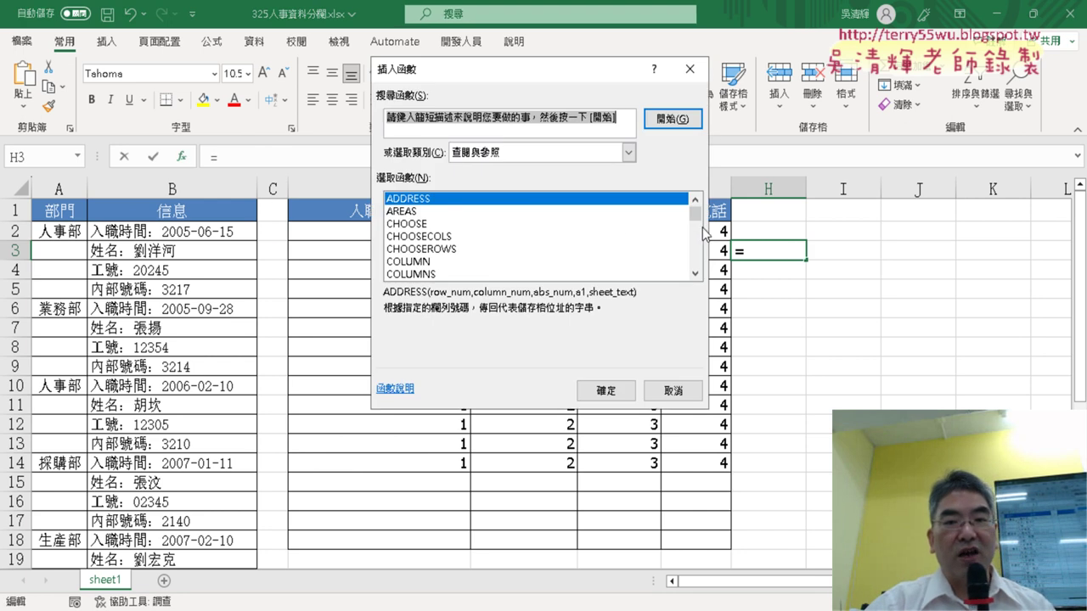
drag(694, 214, 700, 253)
click(437, 224)
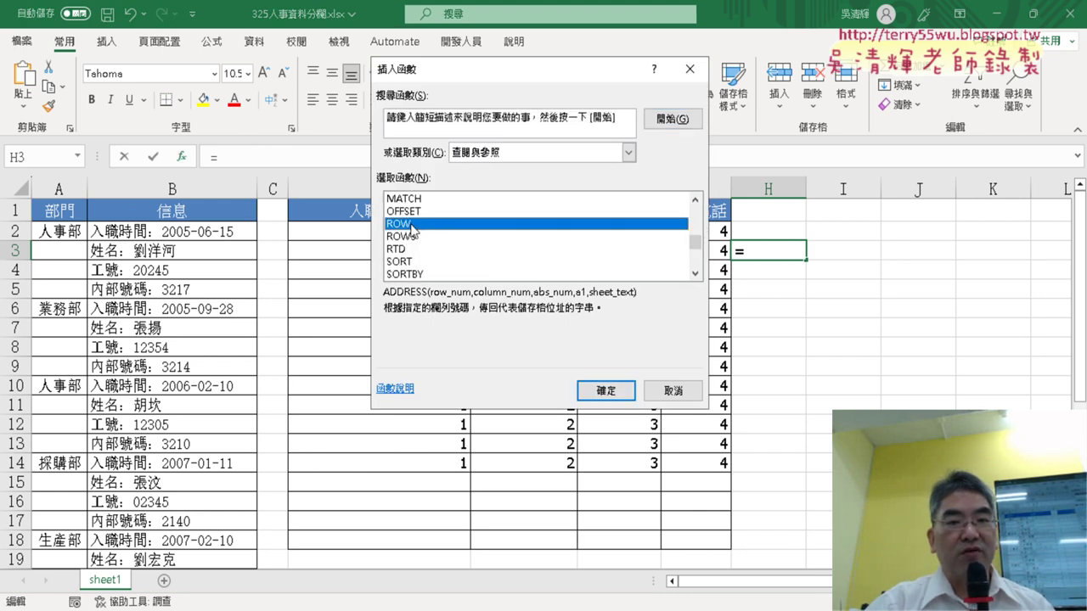
click(606, 391)
click(670, 326)
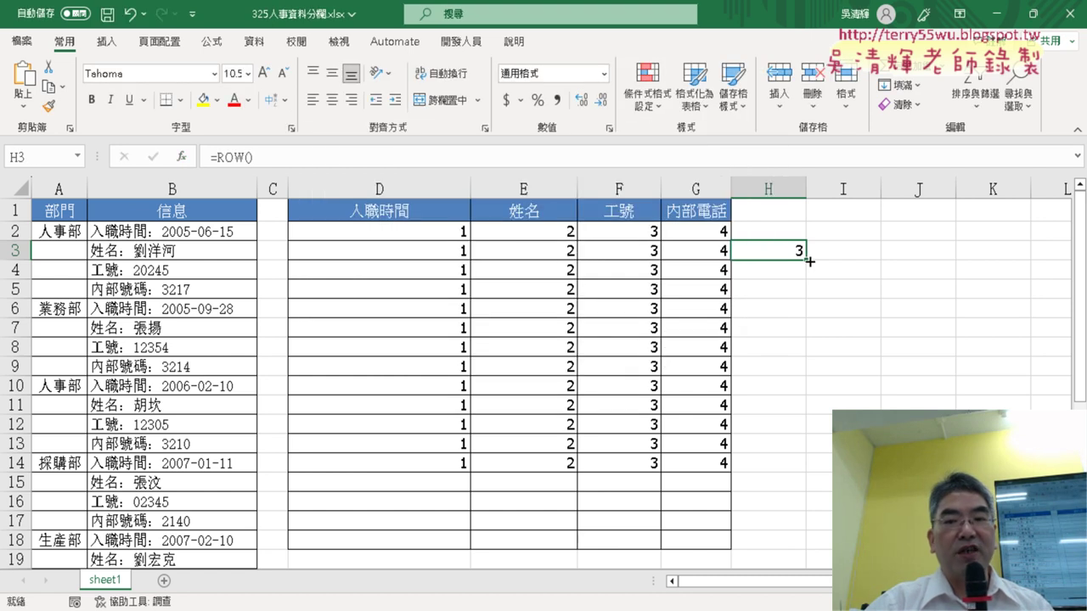
drag(806, 259, 807, 465)
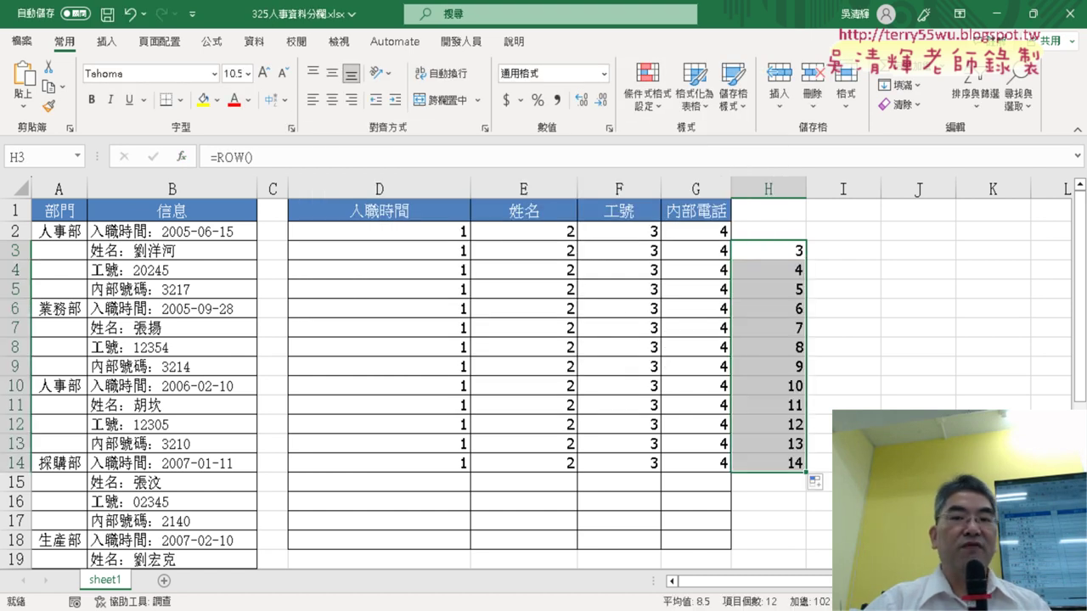
click(786, 252)
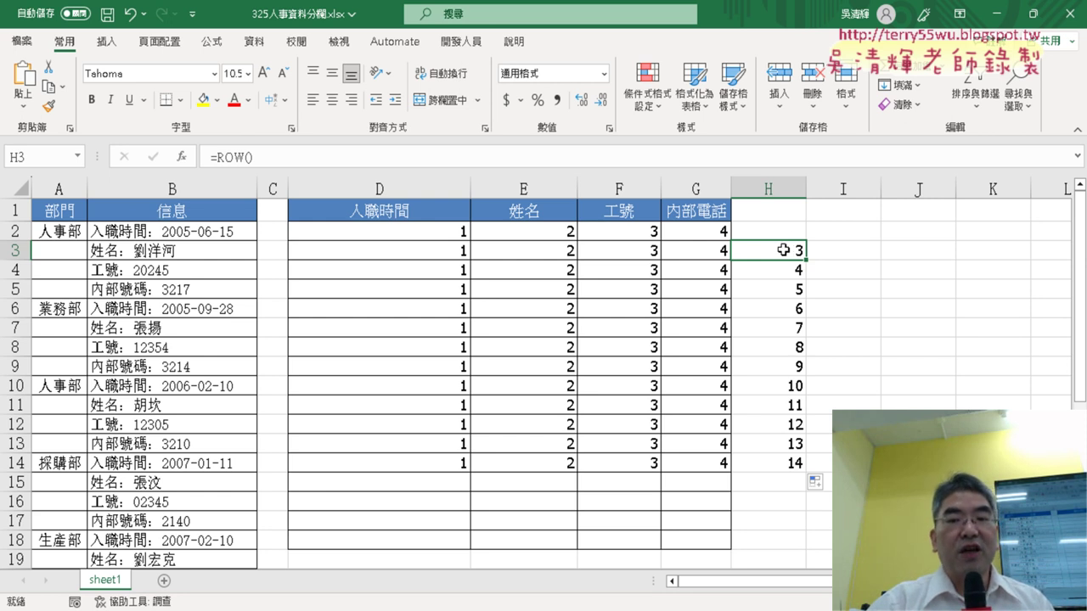
click(5, 250)
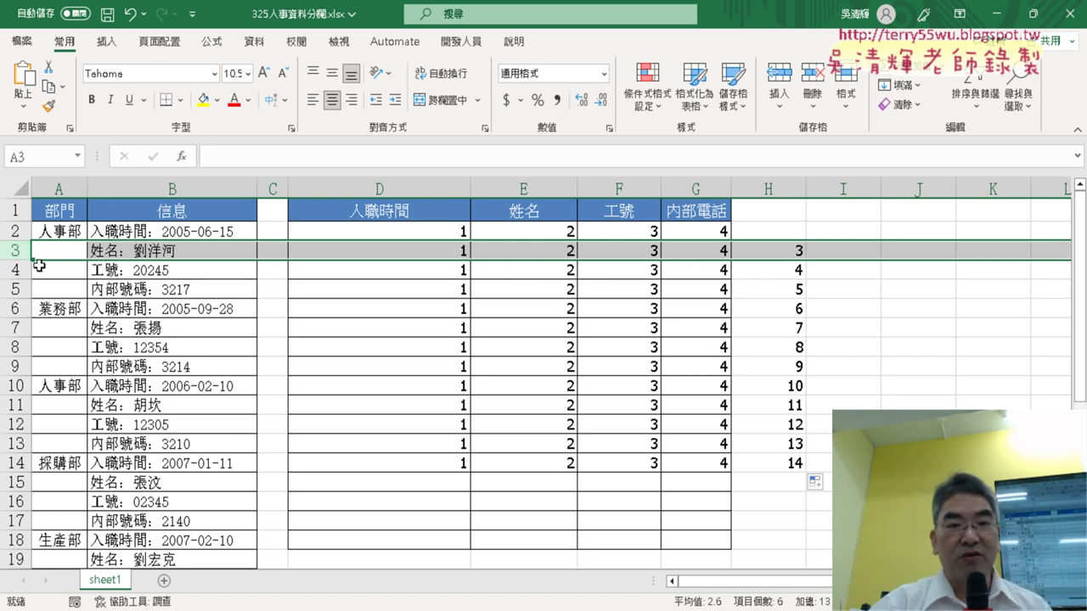
Edit H3 to =(ROW()-2) and fill it down to H14, giving 1 through 12.
click(794, 253)
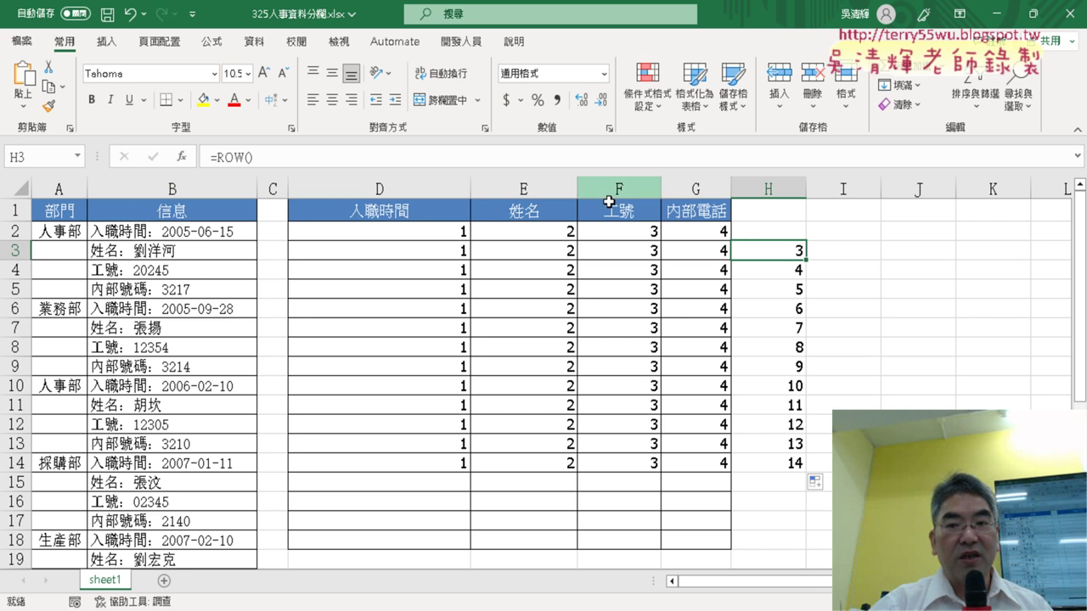
click(302, 156)
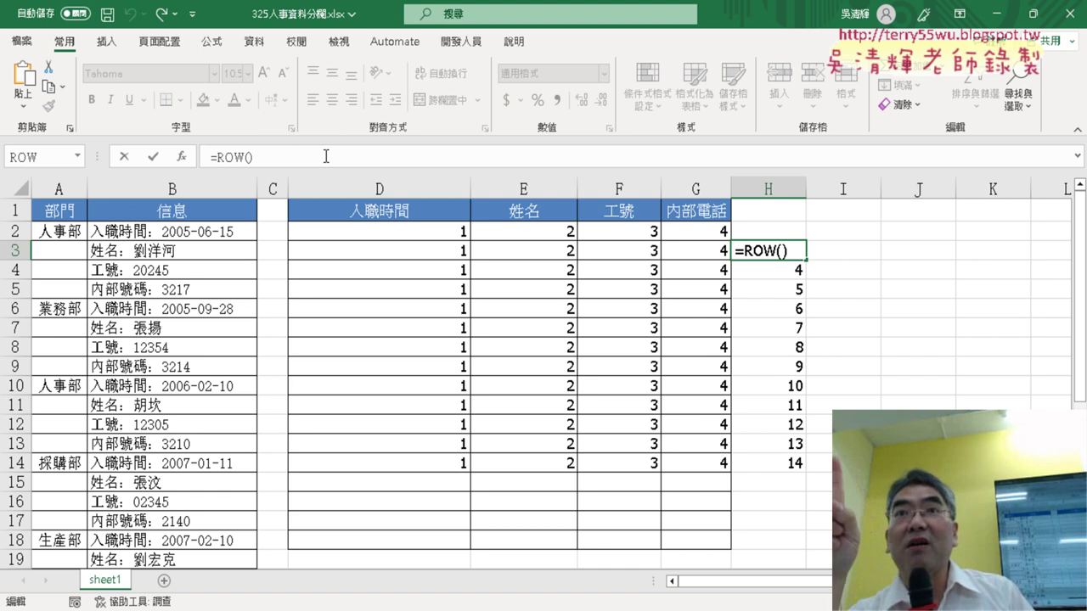
text(-)
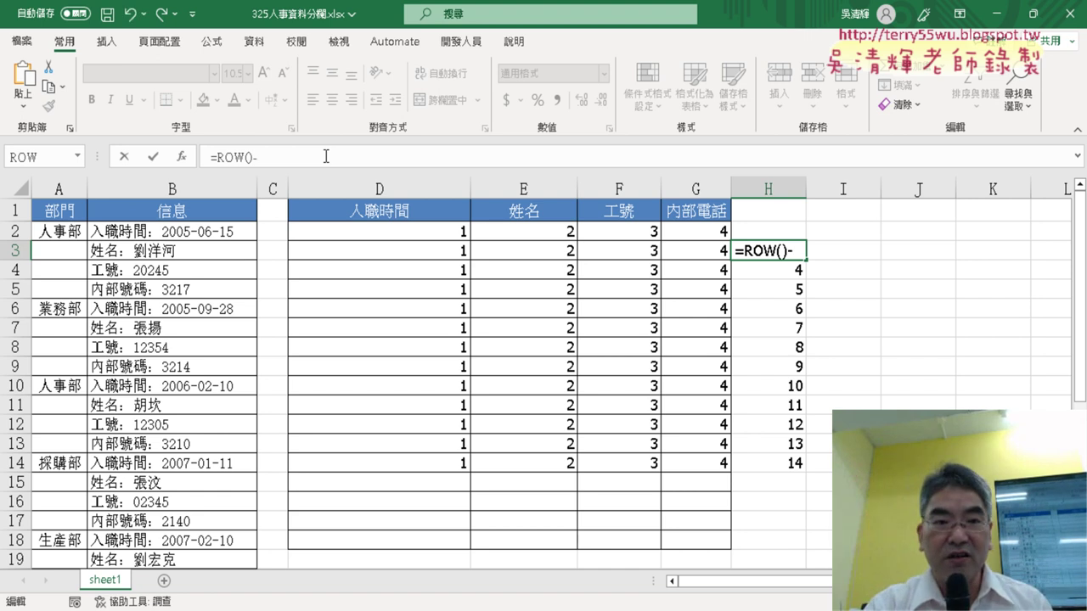
text(2)
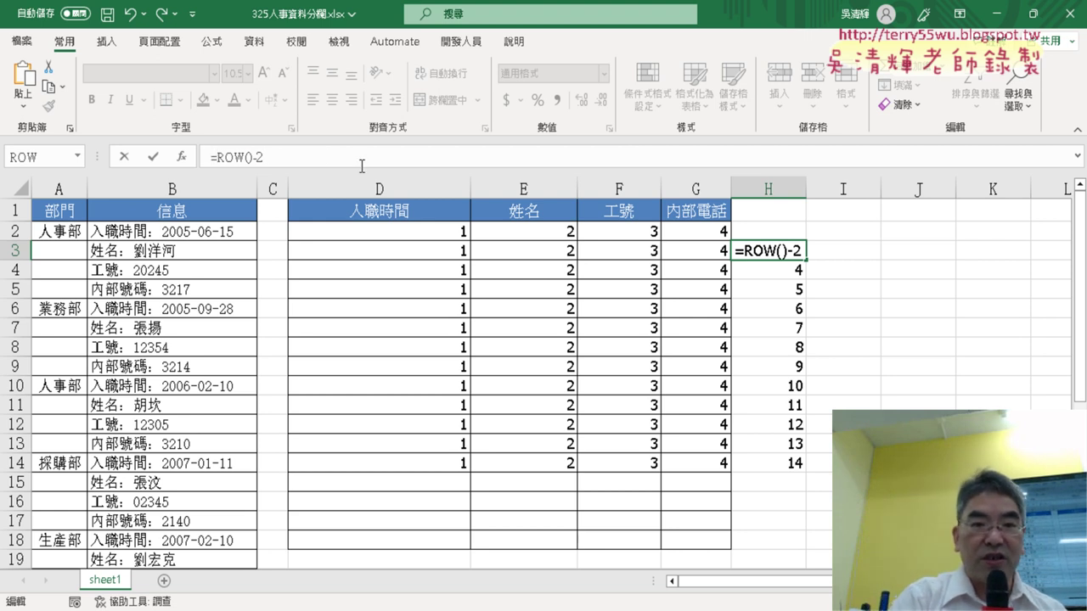
text(()
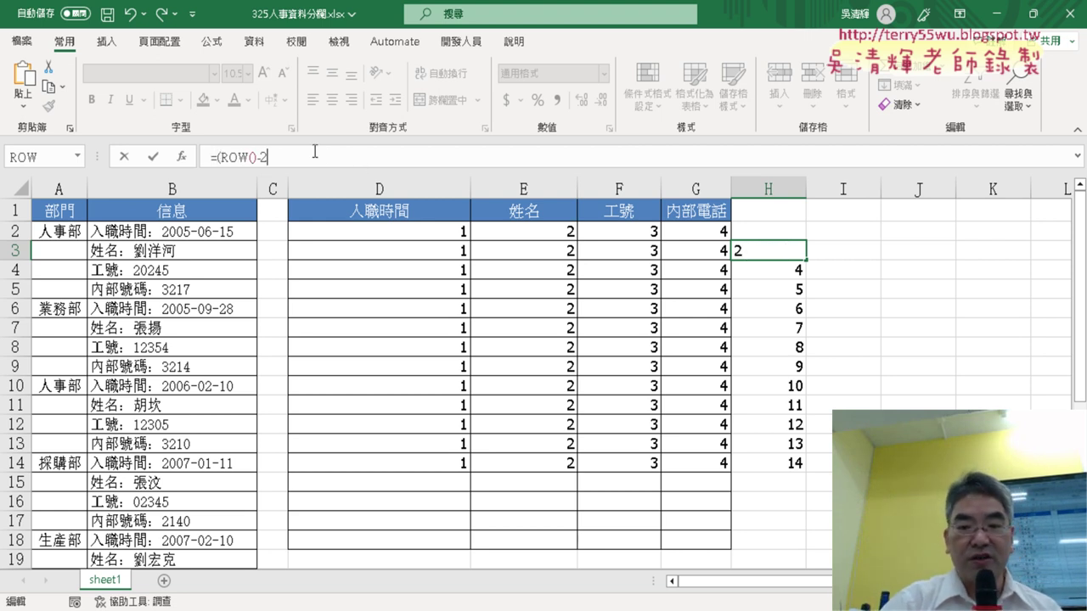
text())
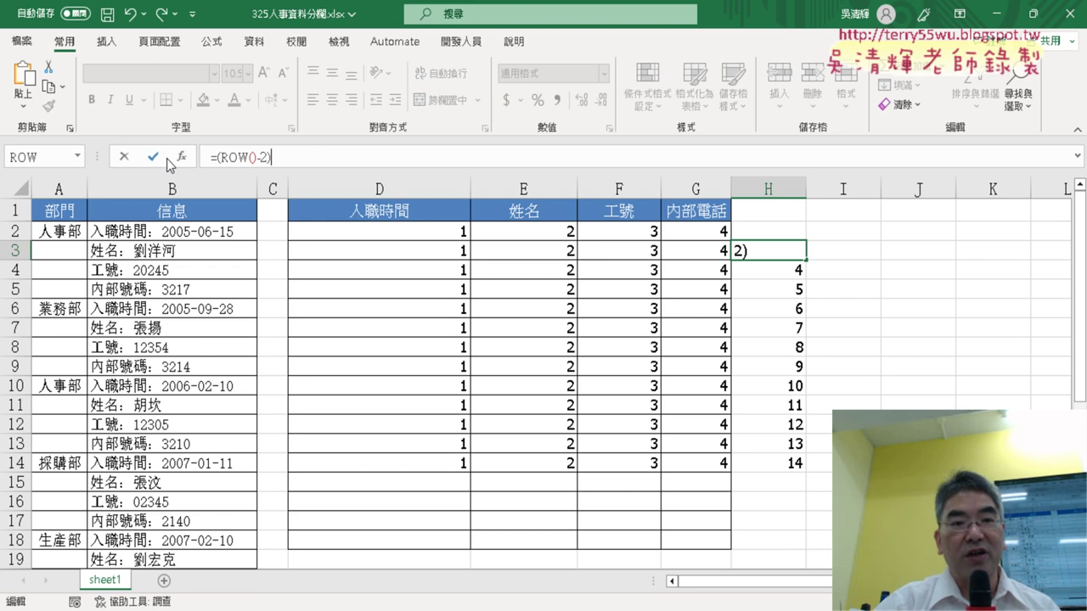
click(155, 157)
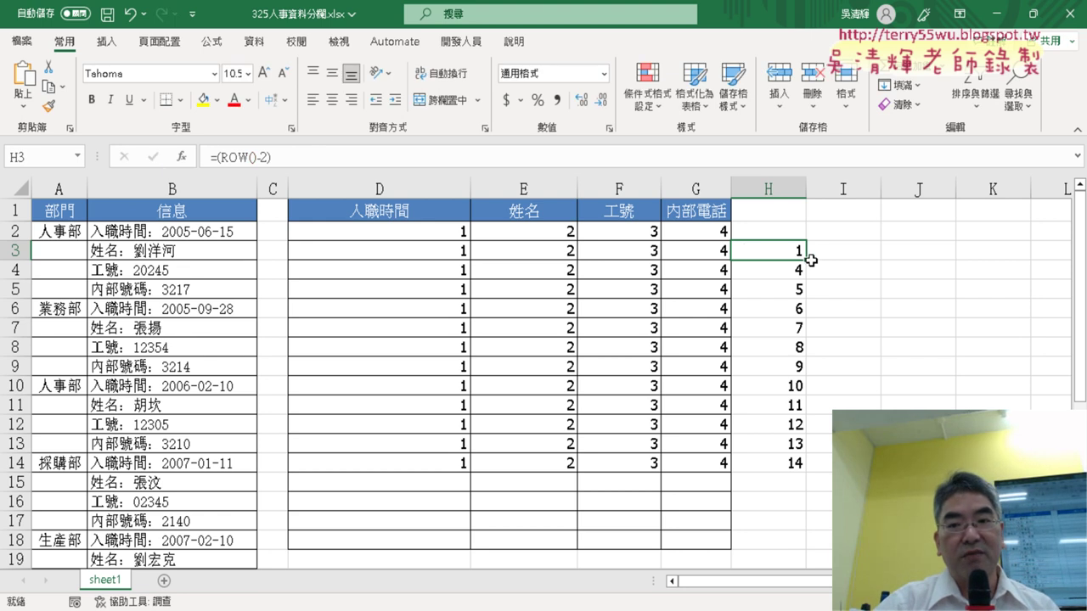
drag(809, 260, 807, 467)
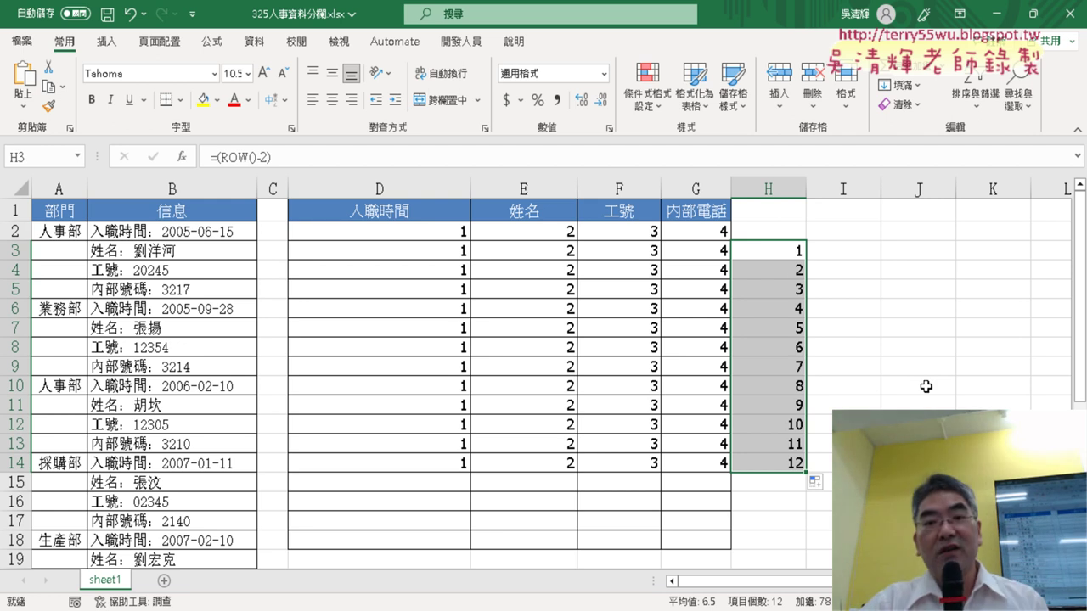
Append *4 to H3 and fill =(ROW()-2)*4 down to H14, giving 4 to 48.
click(788, 251)
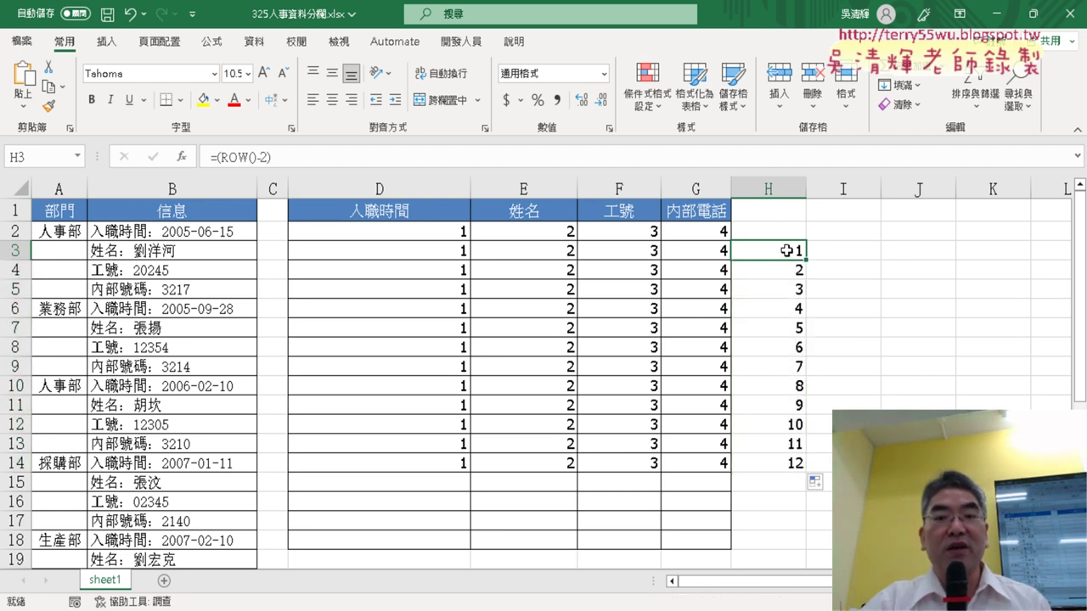
click(378, 151)
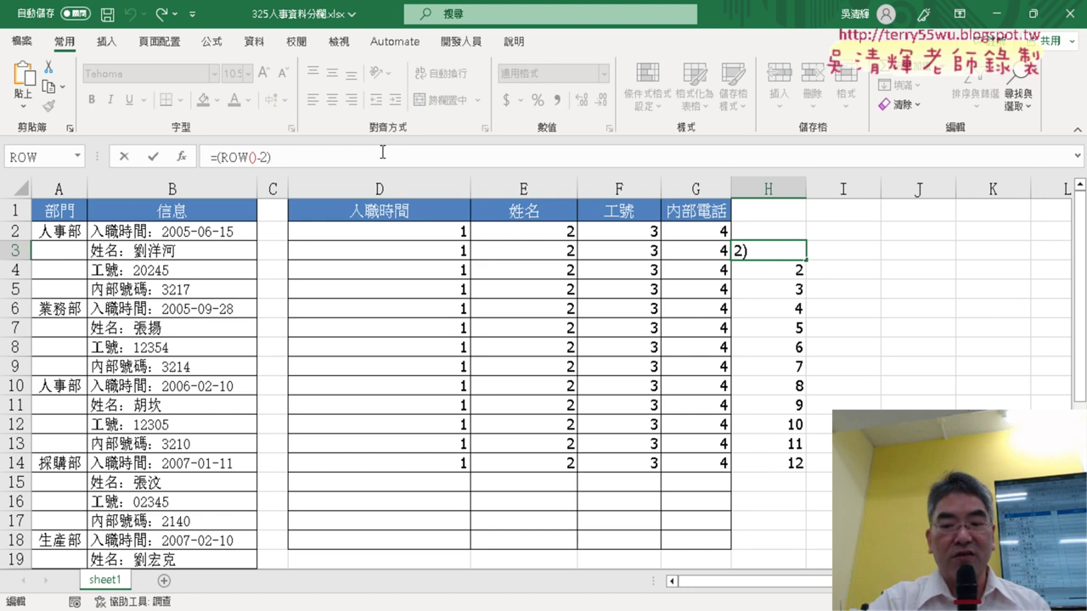
text(*)
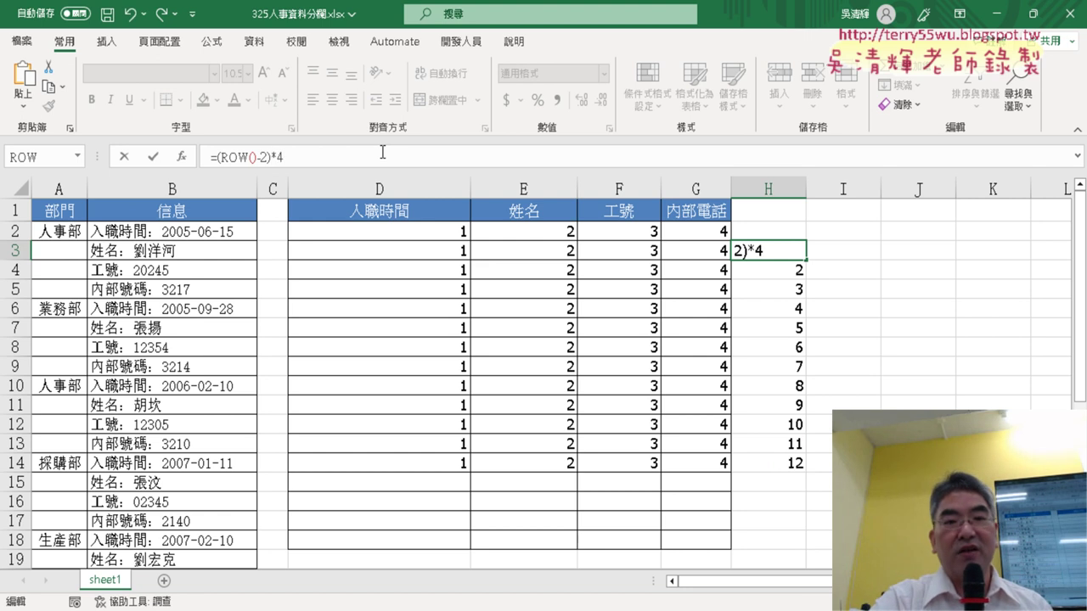
click(156, 157)
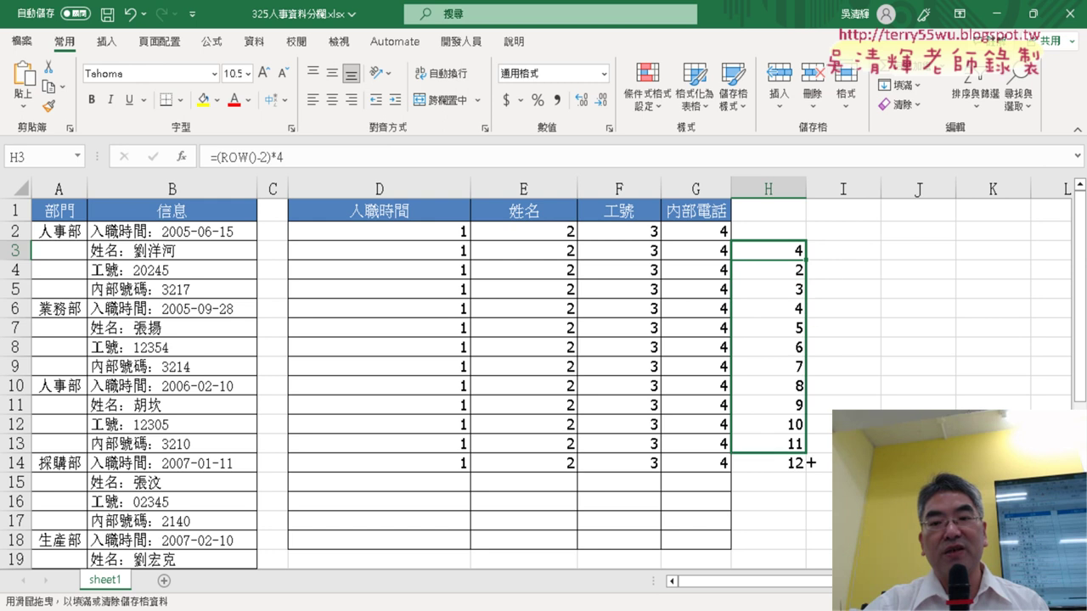
drag(803, 259, 803, 466)
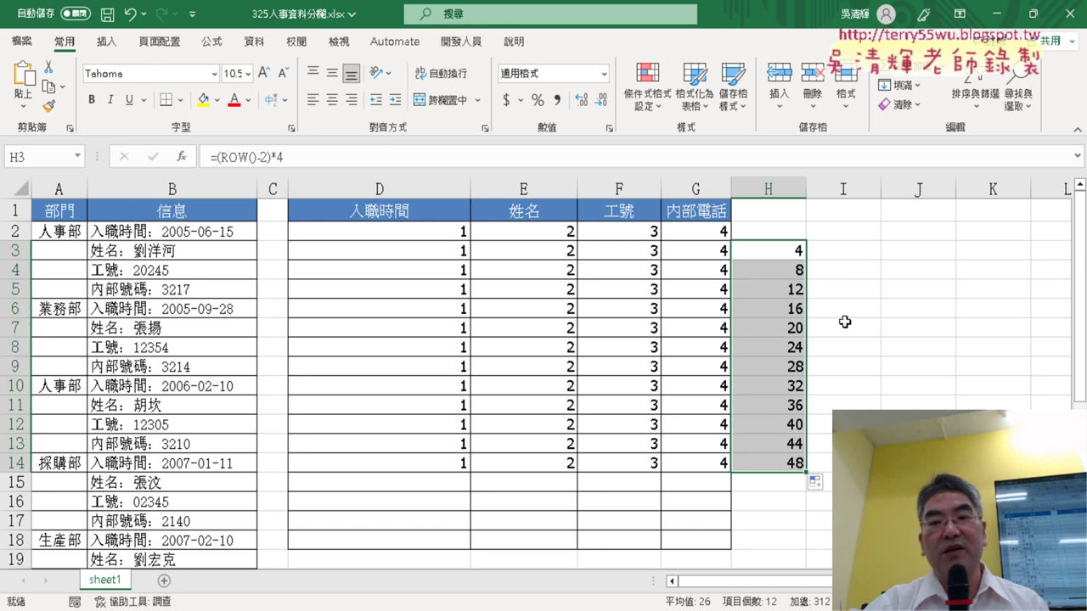
click(784, 252)
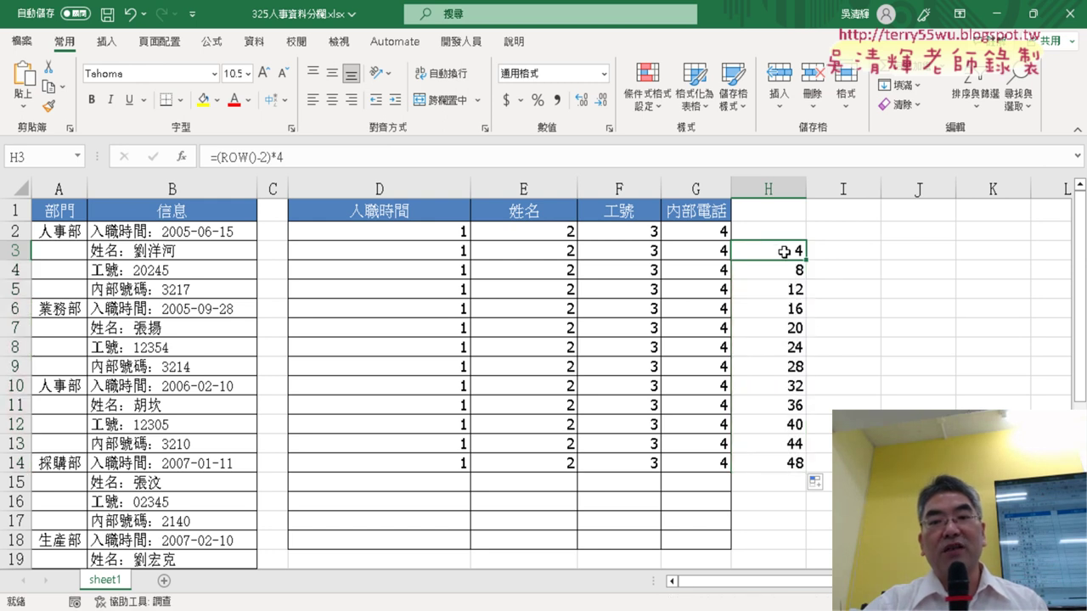
click(437, 253)
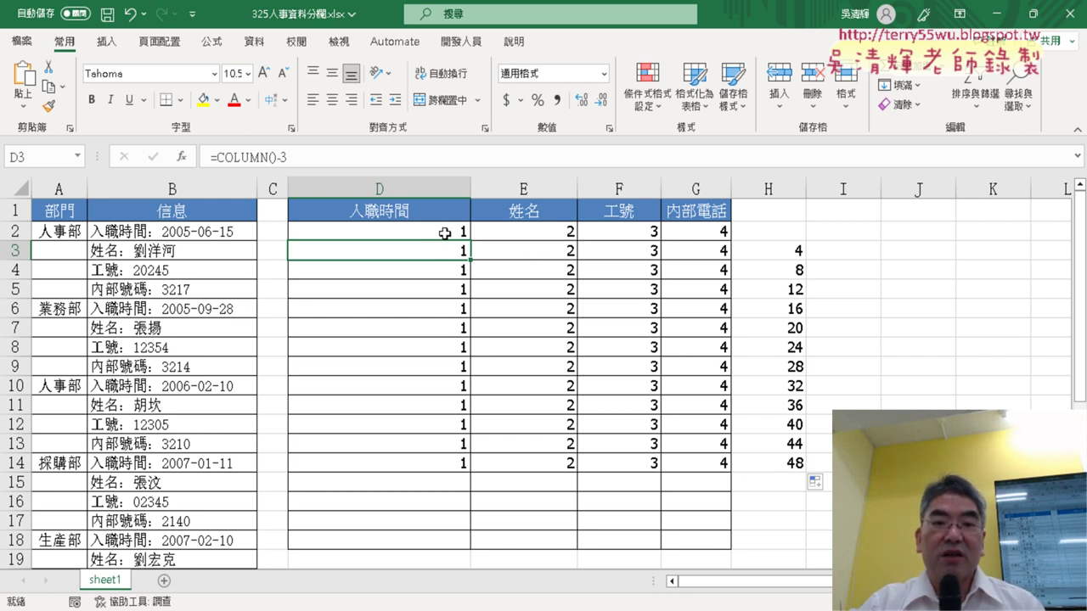
Copy H3's =(ROW()-2)*4 up into H2 after undoing a stray move, so H2 shows 0.
click(788, 229)
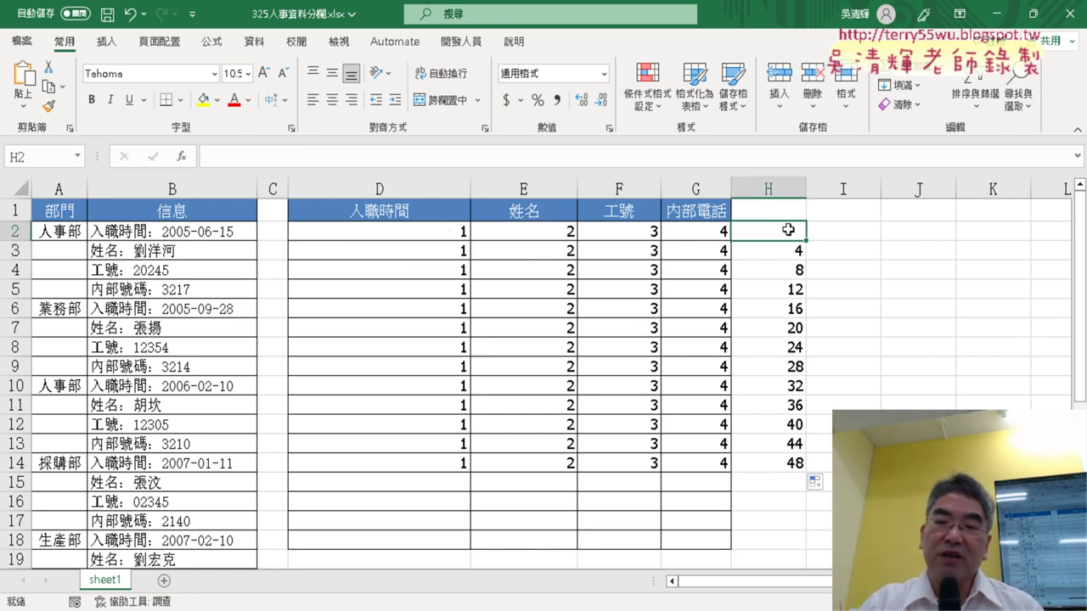
click(796, 252)
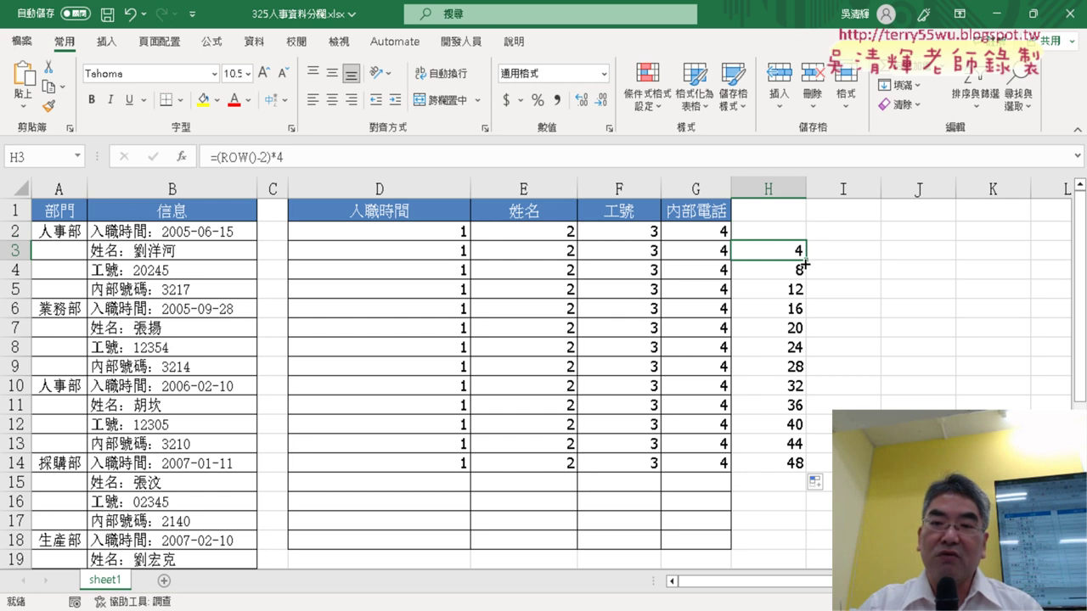
mouse_move(804, 265)
mouse_down()
mouse_move(806, 232)
mouse_move(800, 241)
mouse_up()
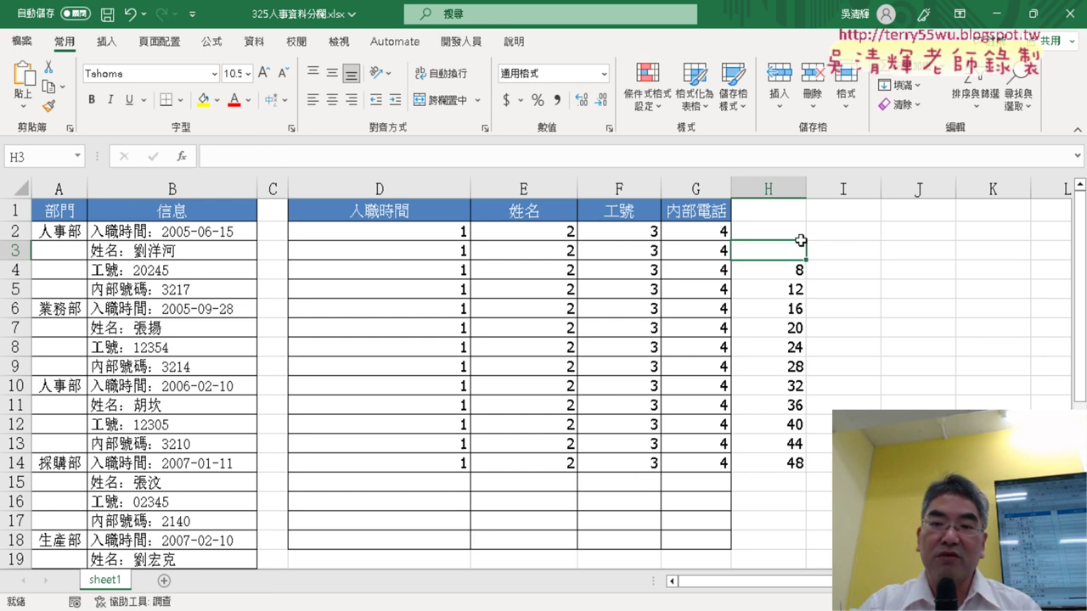
key(ctrl+z)
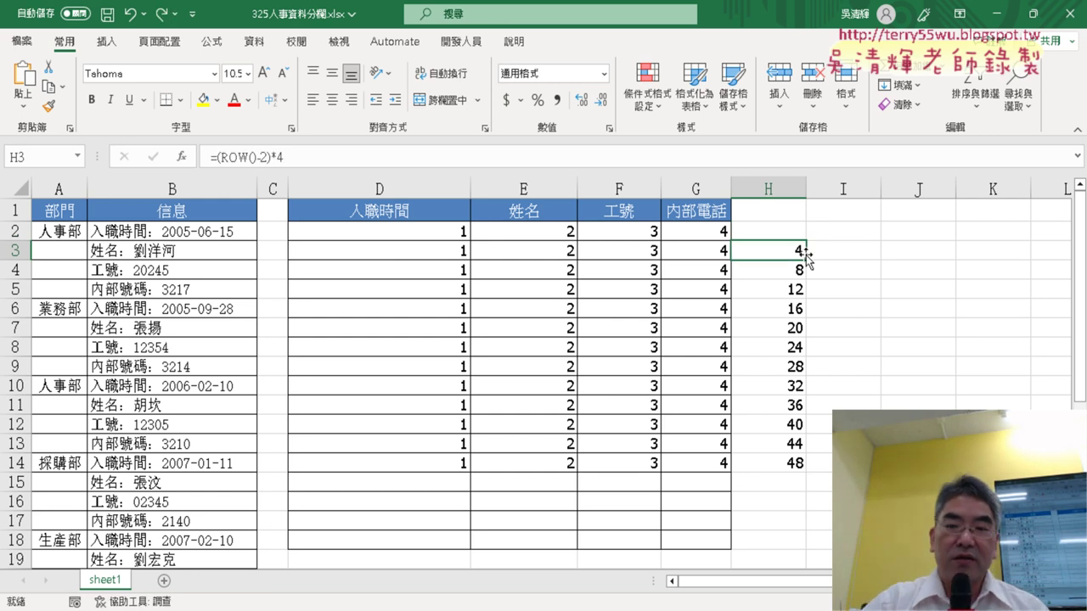
drag(809, 260, 808, 231)
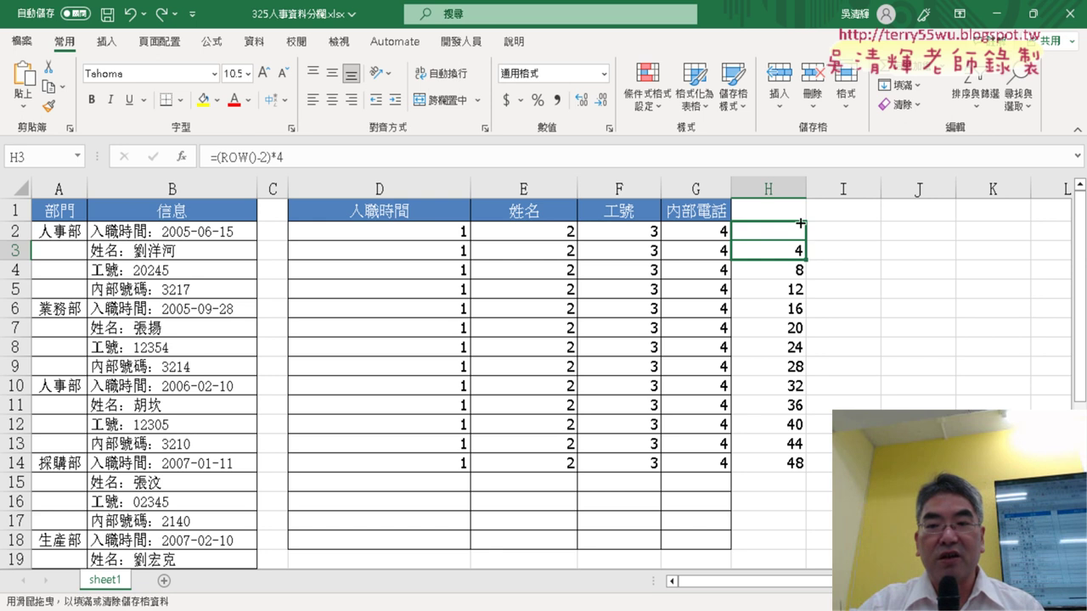
click(788, 227)
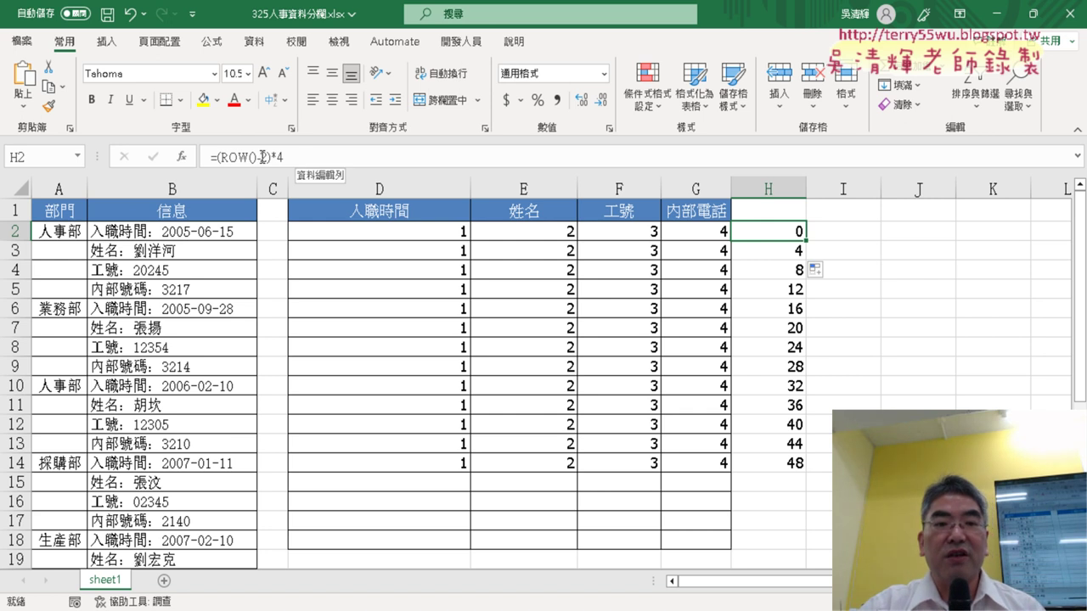
click(419, 236)
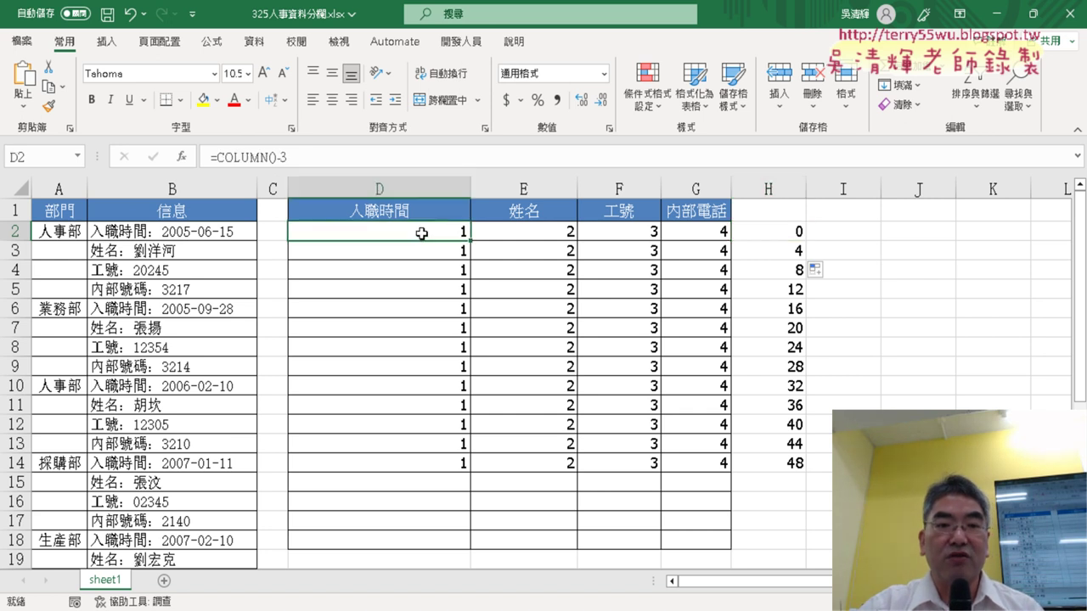
Rewrite D2's formula in the formula bar to =COLUMN()-3+(ROW()-2)*4.
click(384, 153)
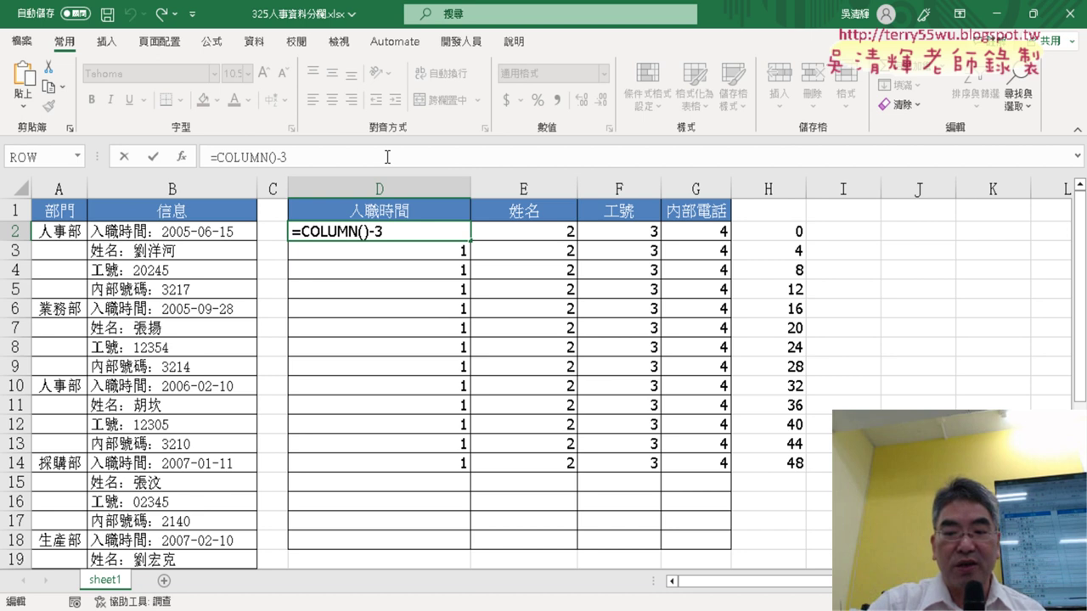
text(+)
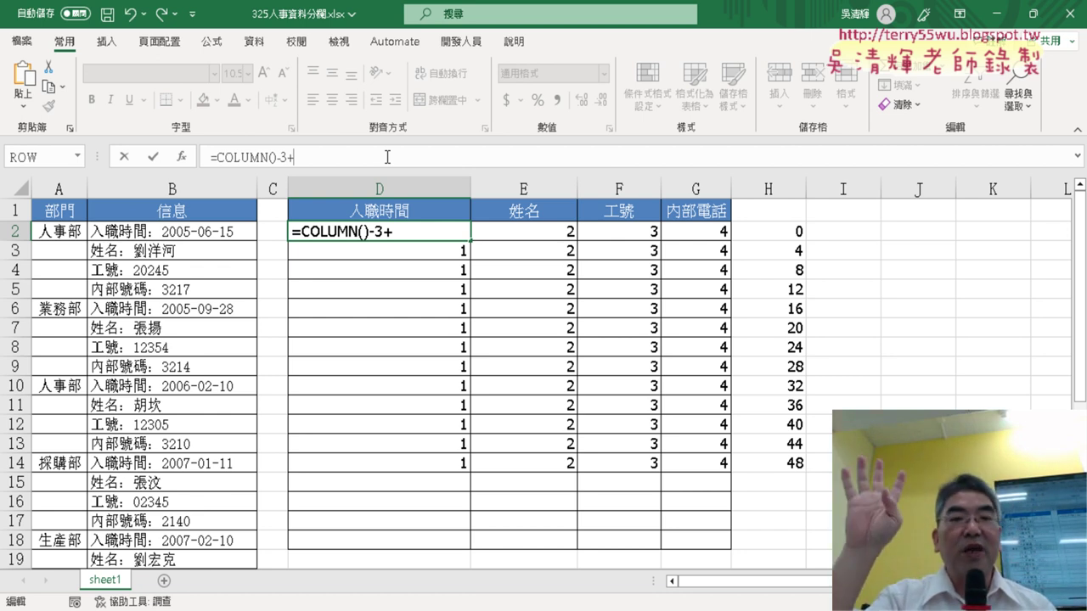
text(r)
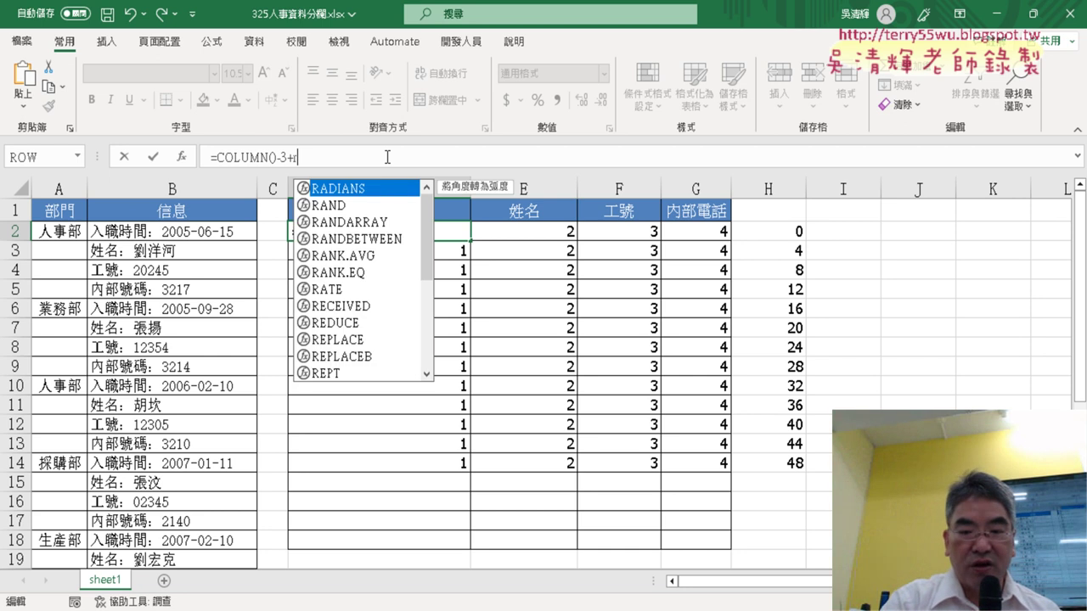
text(ow)
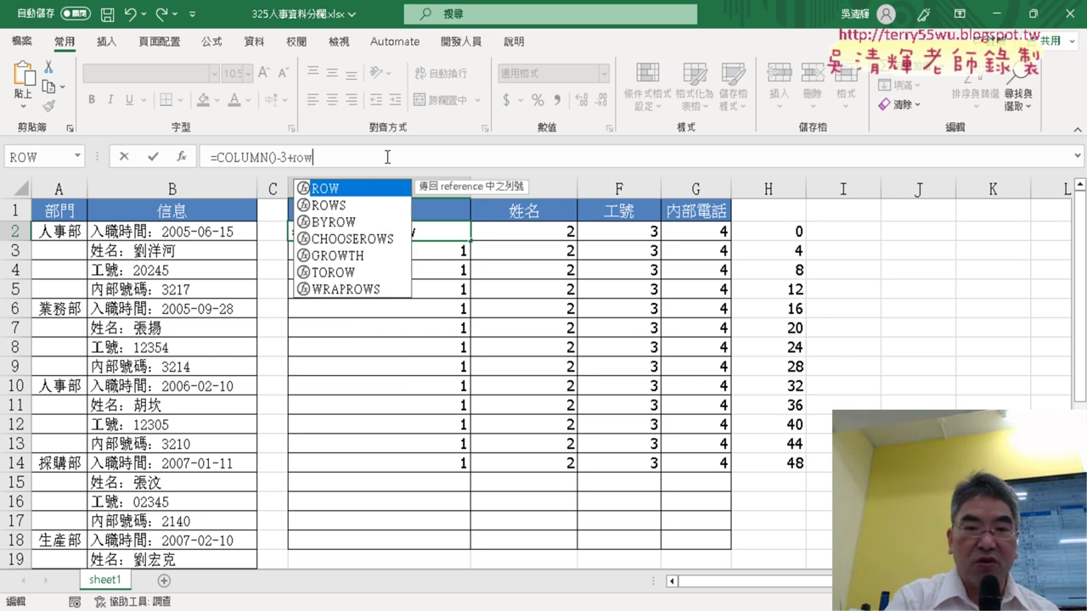
text(()-)
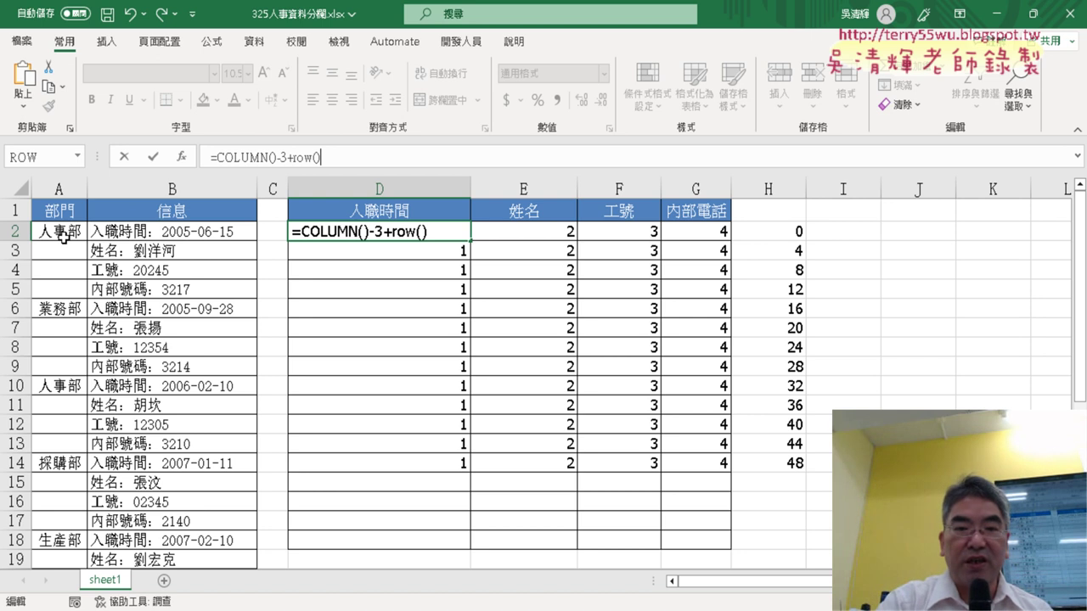
text(2)
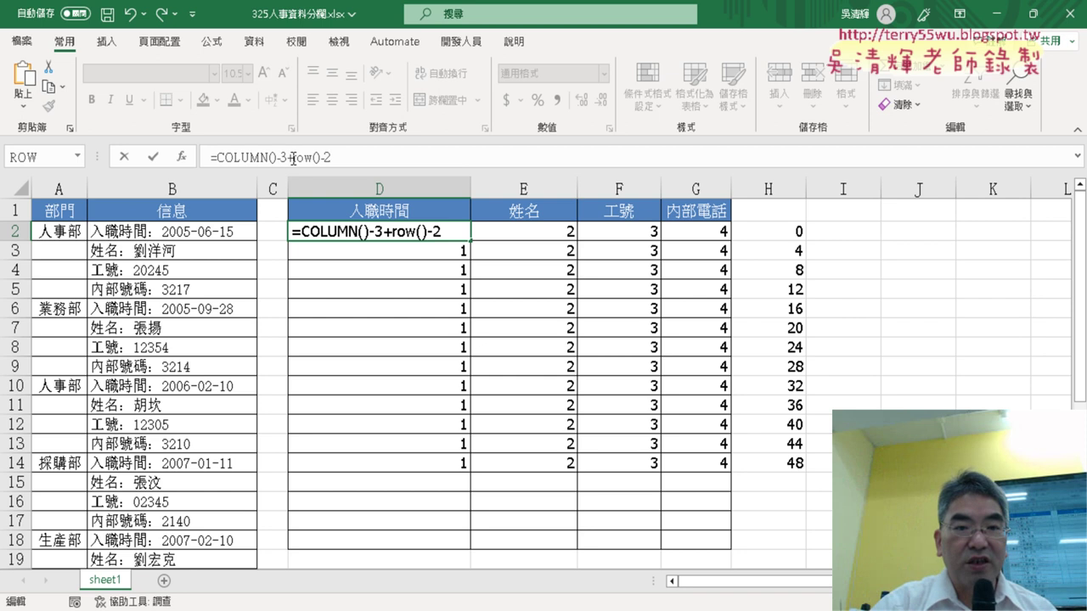
text(()-2))
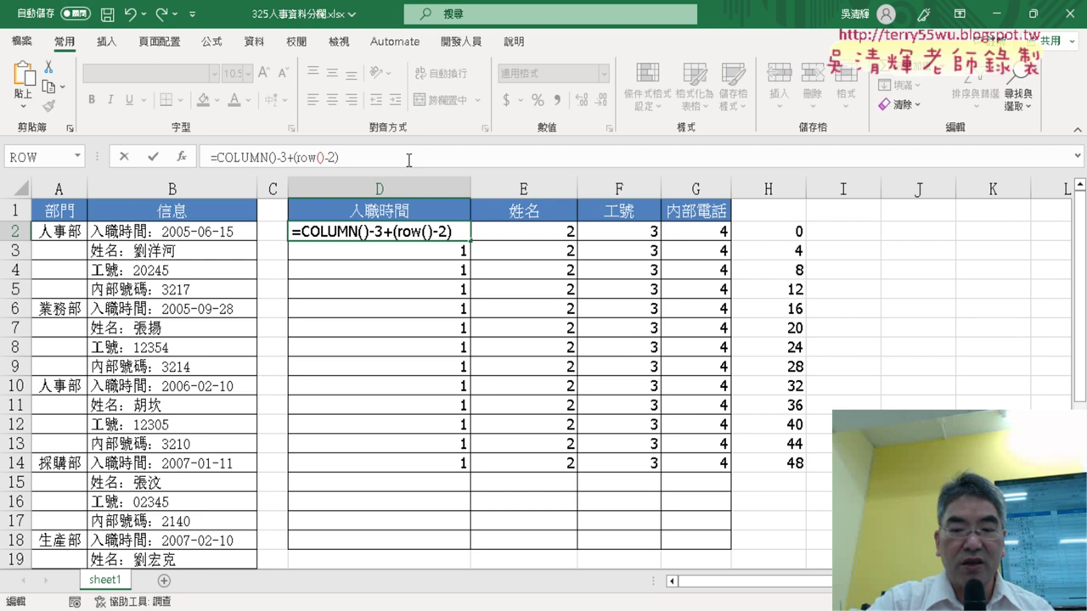
text(*)
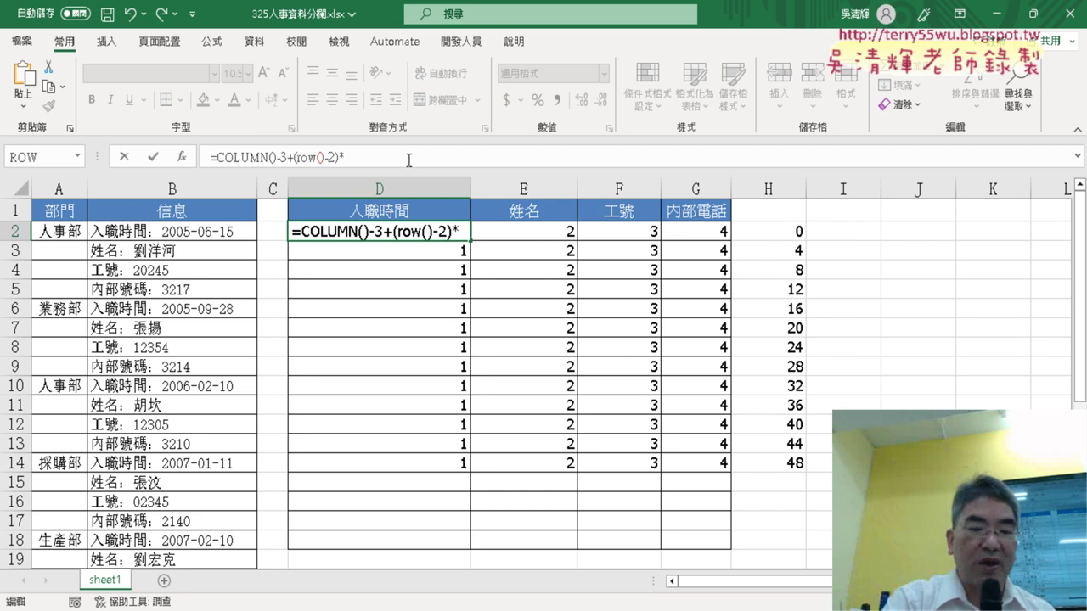
text(4)
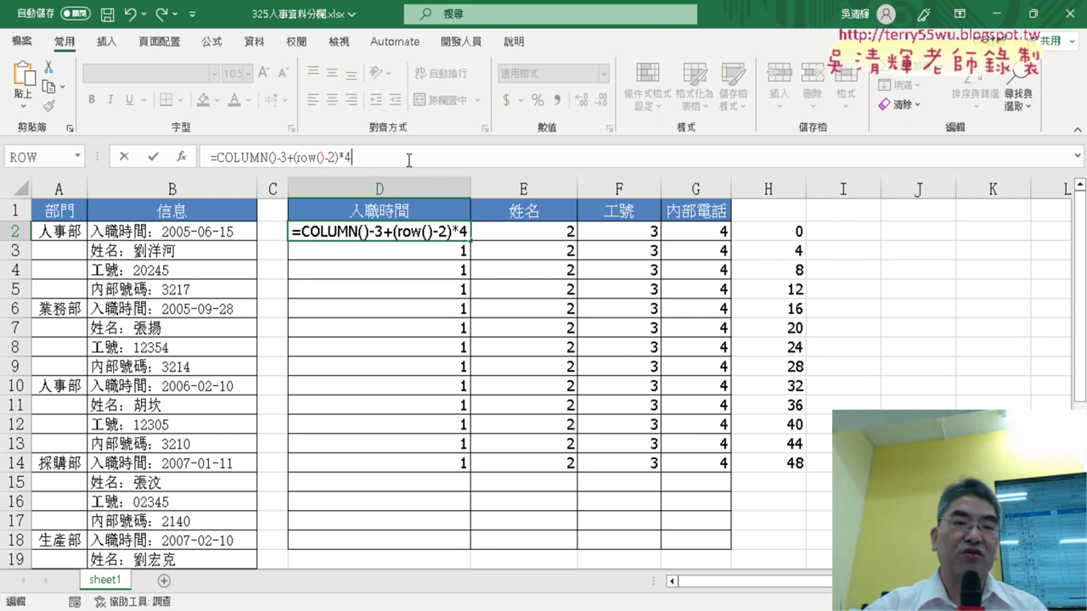
Commit D2's formula and fill it through D2:G9, numbering the cells 1 to 32.
click(152, 159)
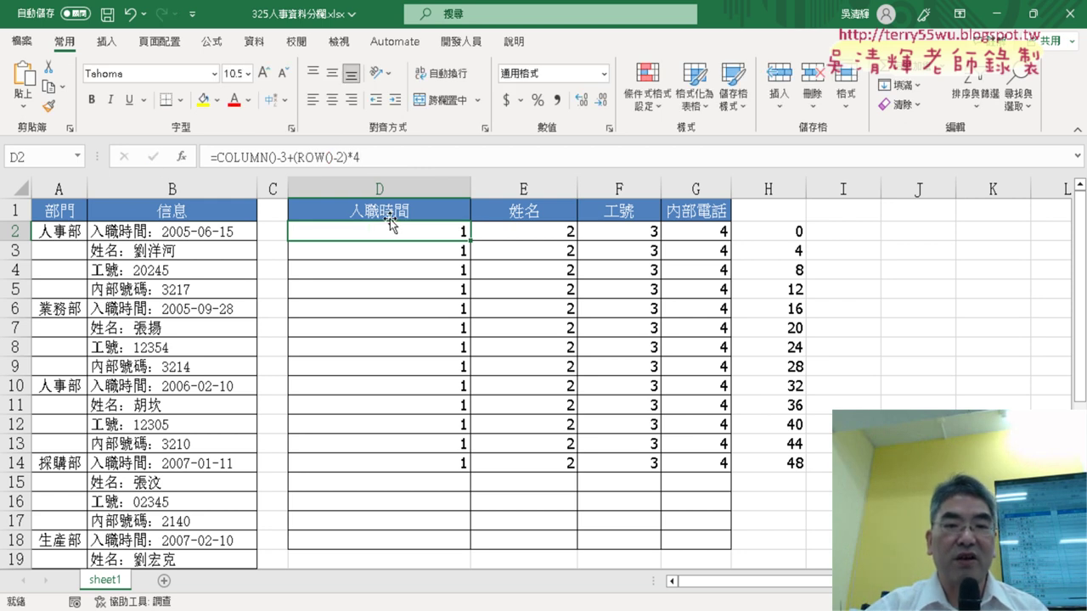
mouse_move(473, 241)
mouse_down()
mouse_move(735, 241)
mouse_move(734, 429)
mouse_up()
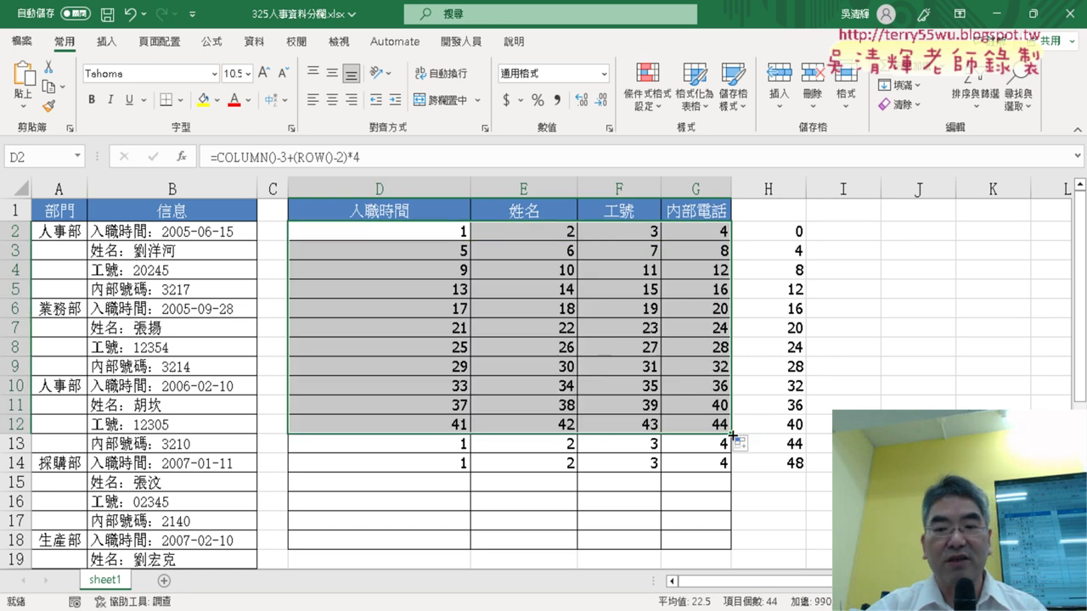
drag(731, 434, 732, 376)
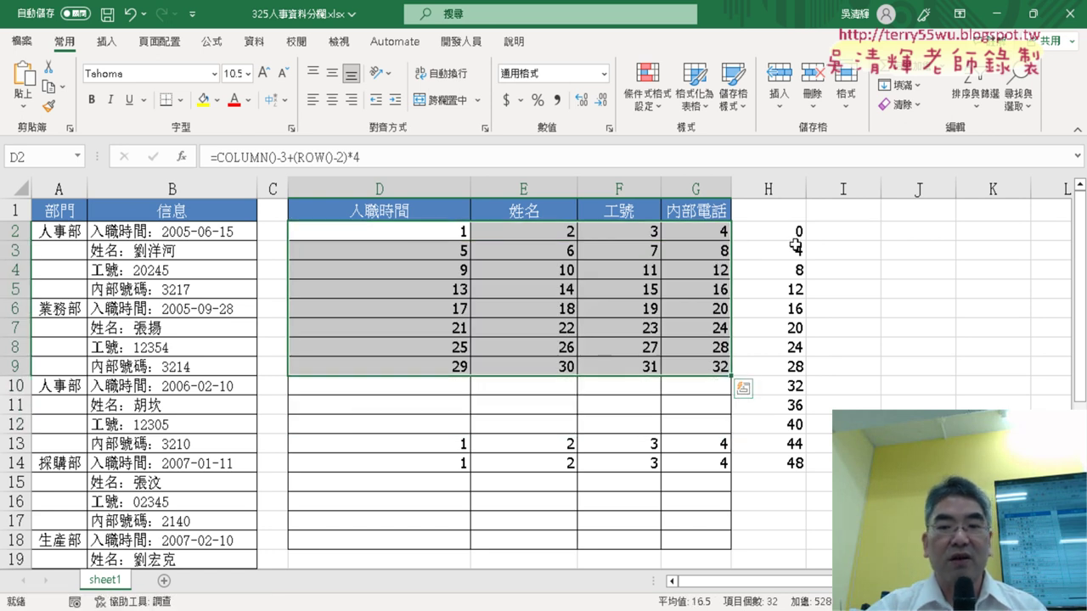
Clear the leftover old numbers in D13:G14 and narrow column D.
drag(721, 444, 466, 461)
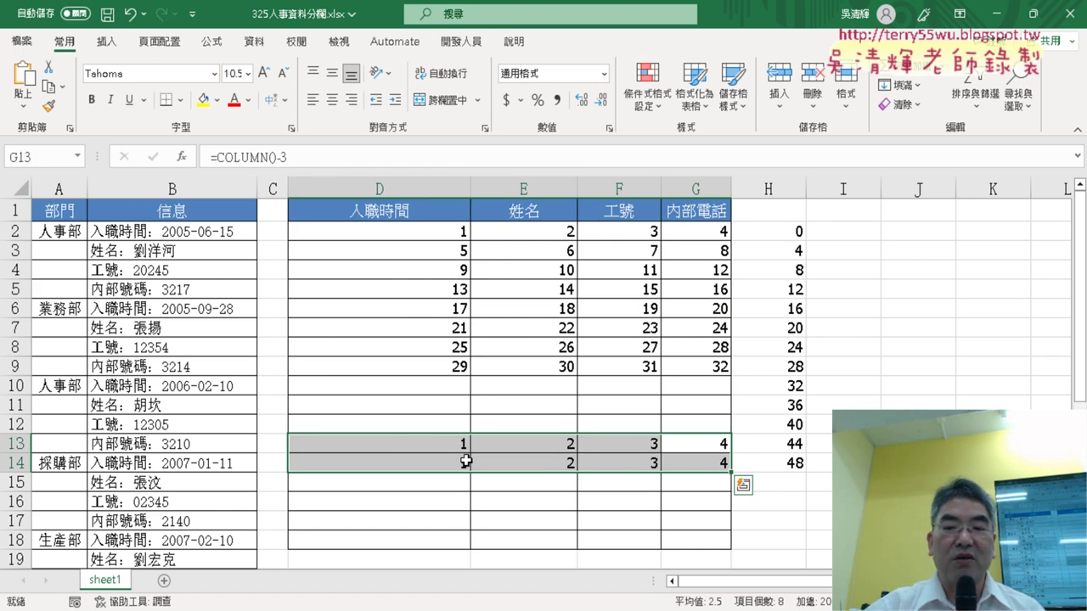
key(Delete)
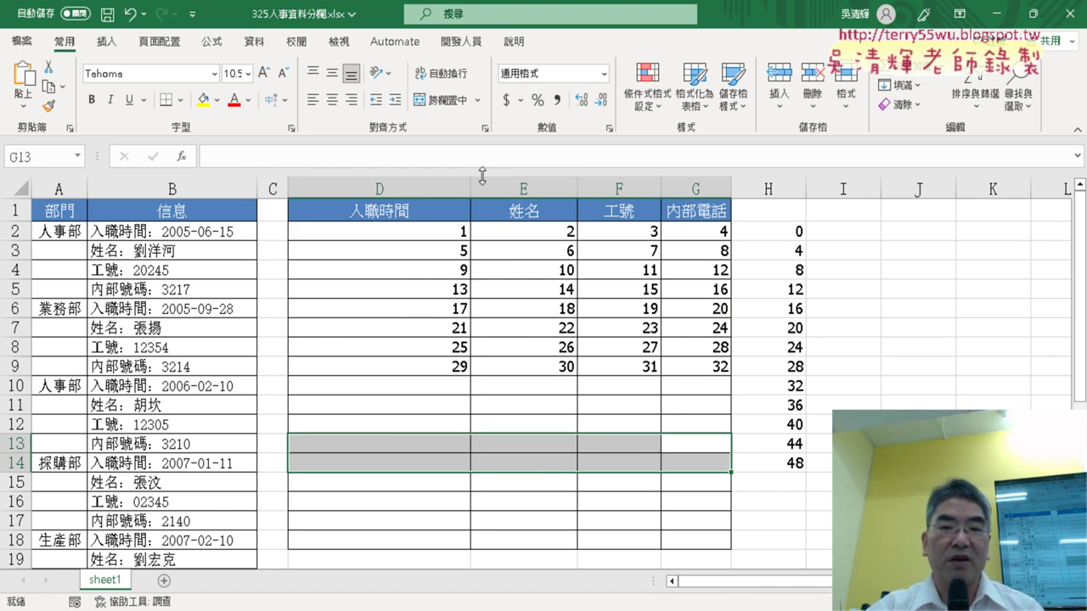
drag(466, 184, 410, 184)
click(378, 231)
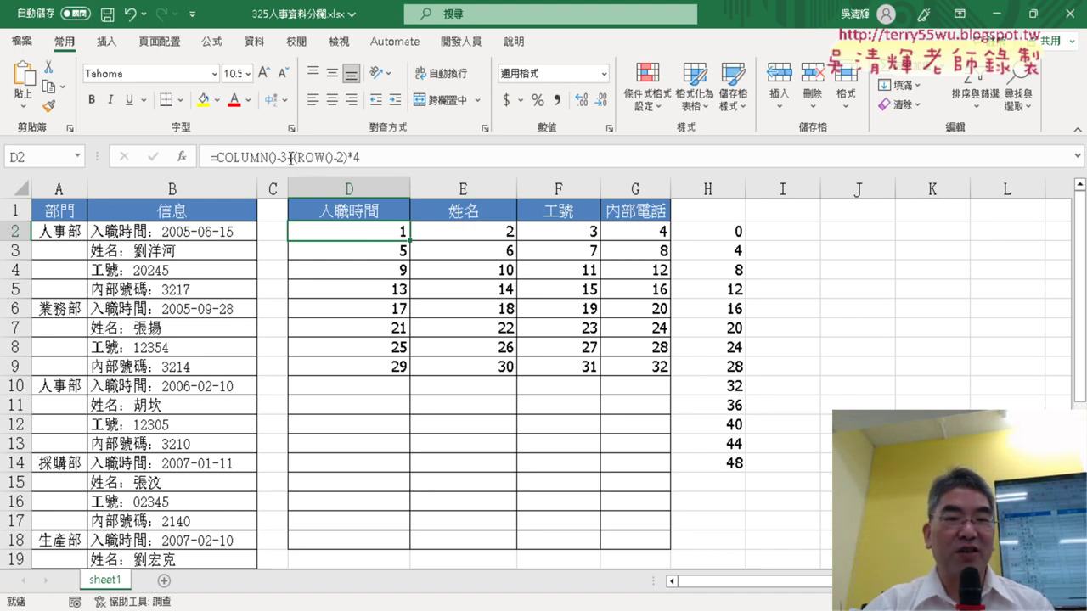
Highlight the COLUMN()-3 and (ROW()-2)*4 parts of D2's formula, recommit it, and refill D2:G9.
drag(290, 158, 219, 158)
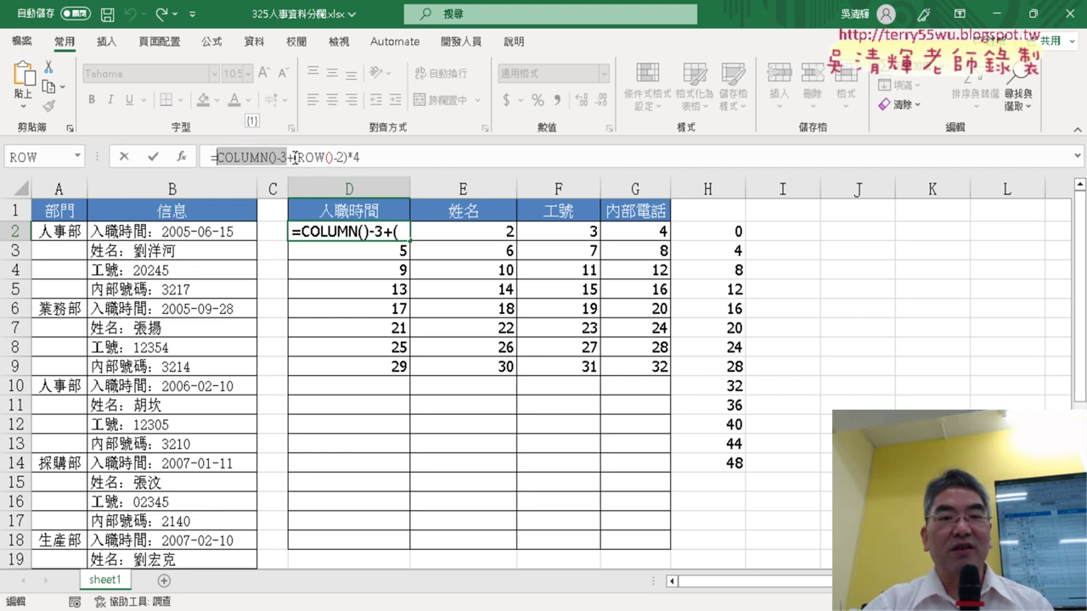
drag(293, 157, 379, 160)
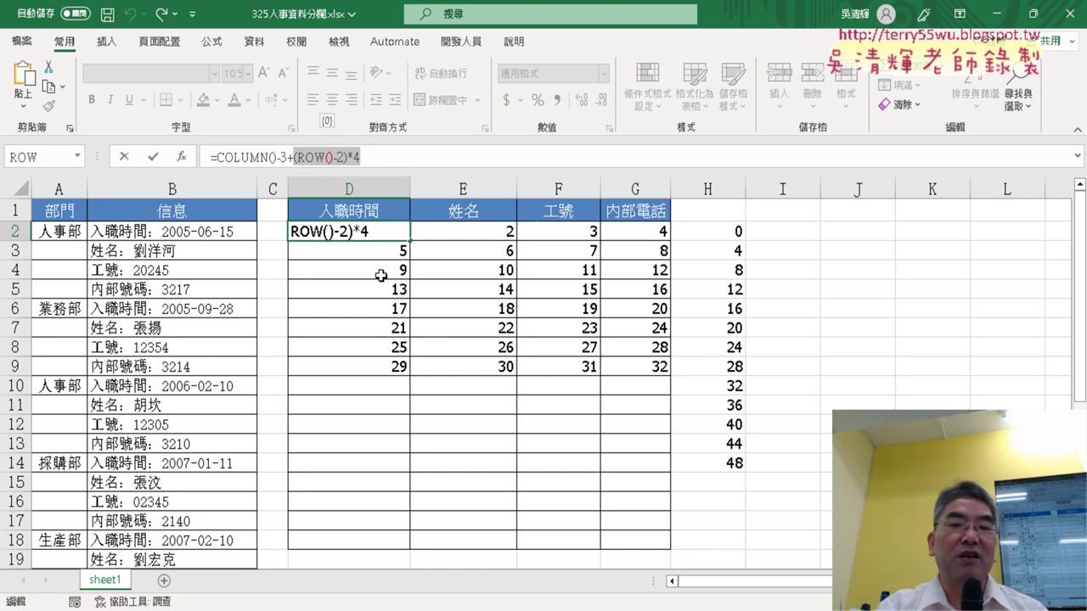
click(153, 157)
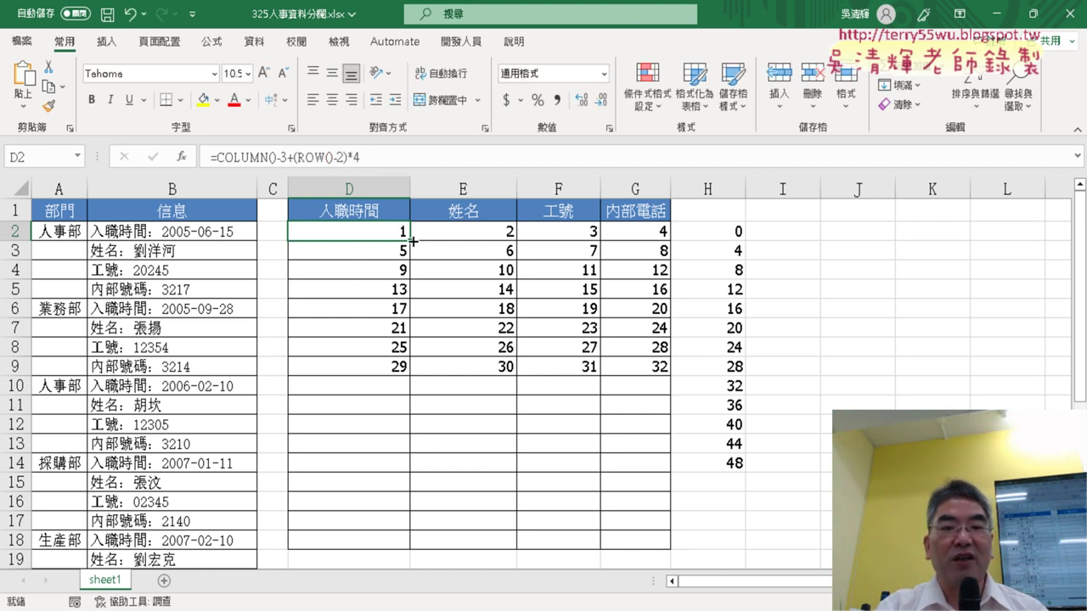
mouse_move(411, 241)
mouse_down()
mouse_move(670, 243)
mouse_move(669, 376)
mouse_up()
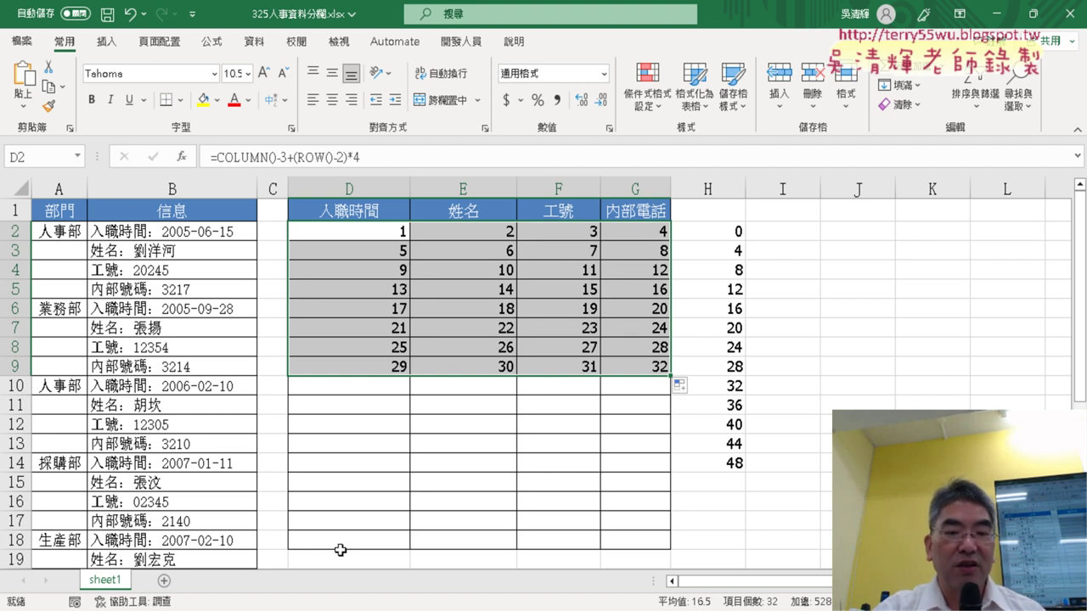
In Google Drive, open _雲端白板畫面 > 05_檢視與參照函數 and open the 325人事資料分欄 Doc.
mouse_move(365, 605)
click(377, 564)
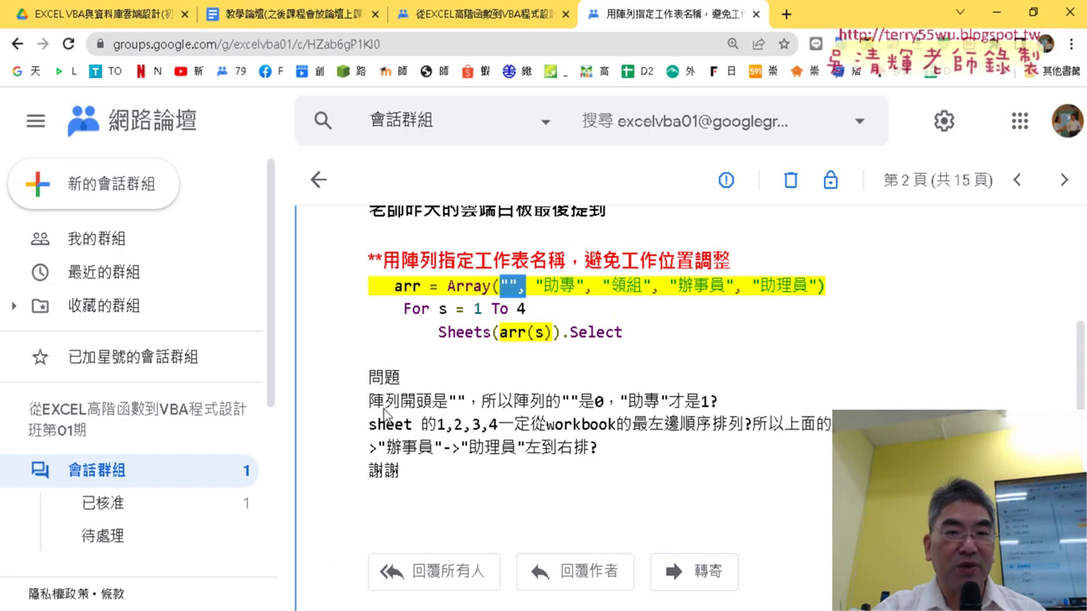
click(148, 26)
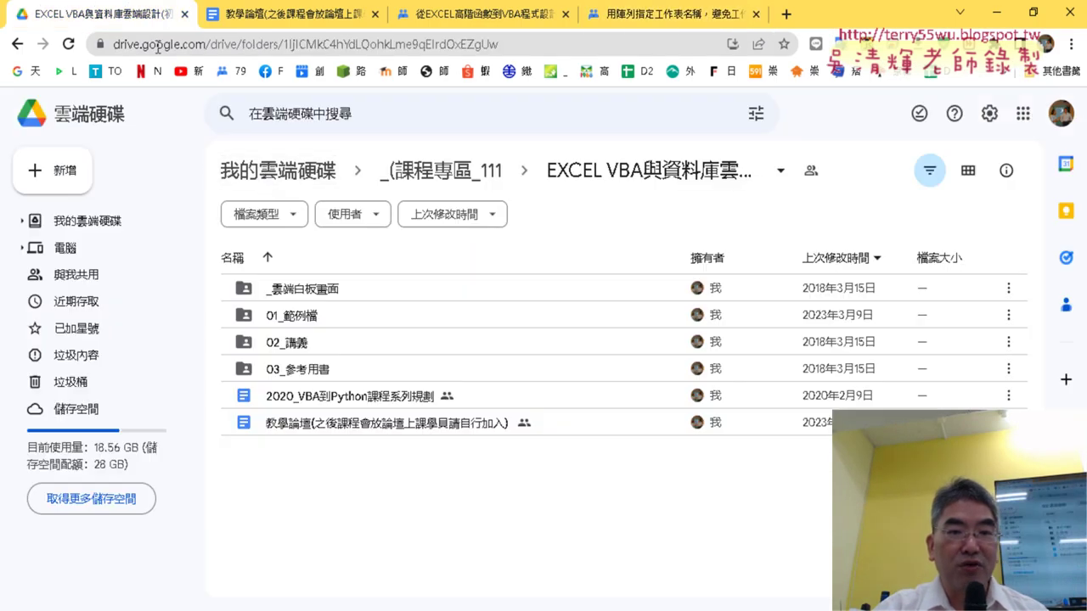
click(325, 294)
double_click(323, 292)
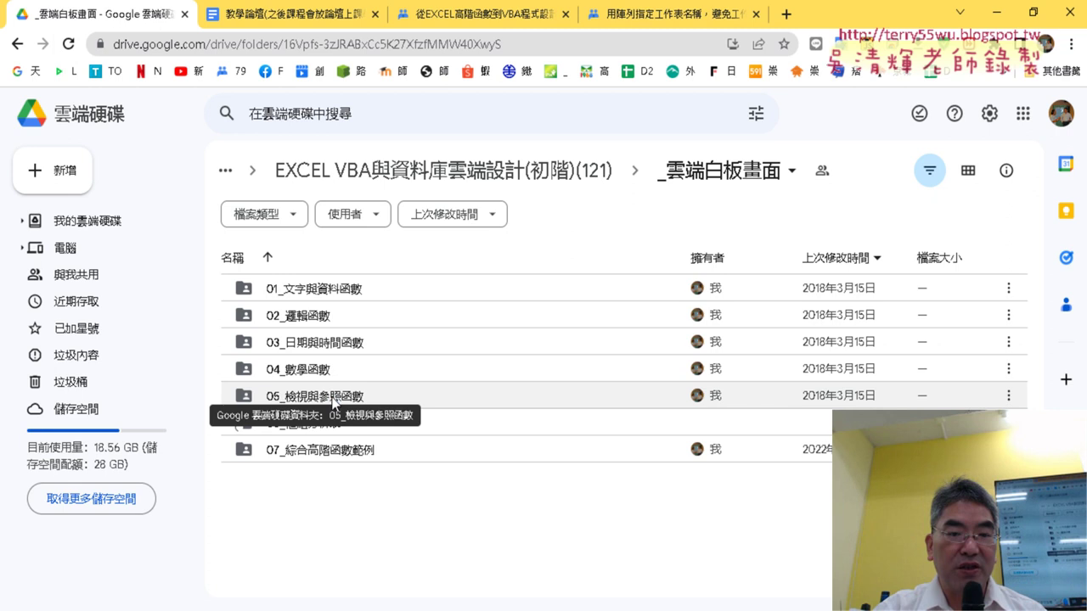
click(334, 402)
double_click(334, 403)
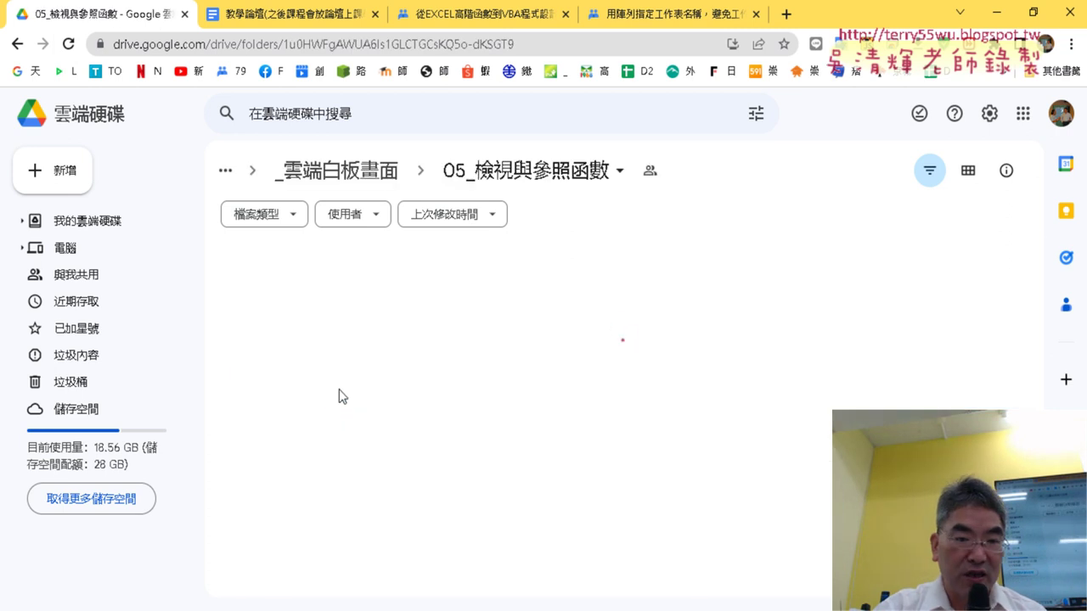
scroll(340, 394, down, 1)
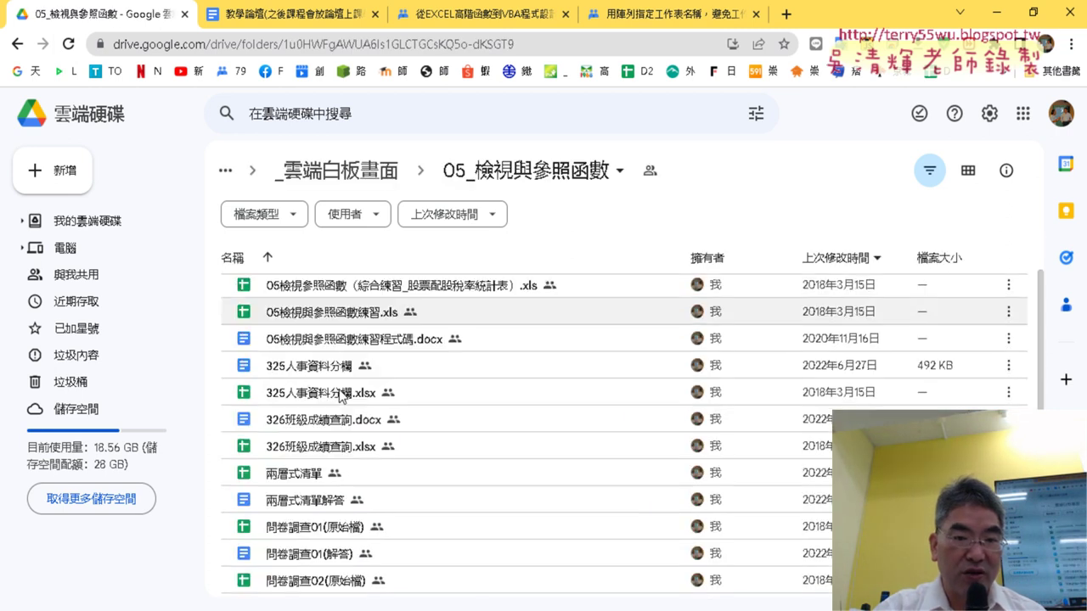
double_click(330, 374)
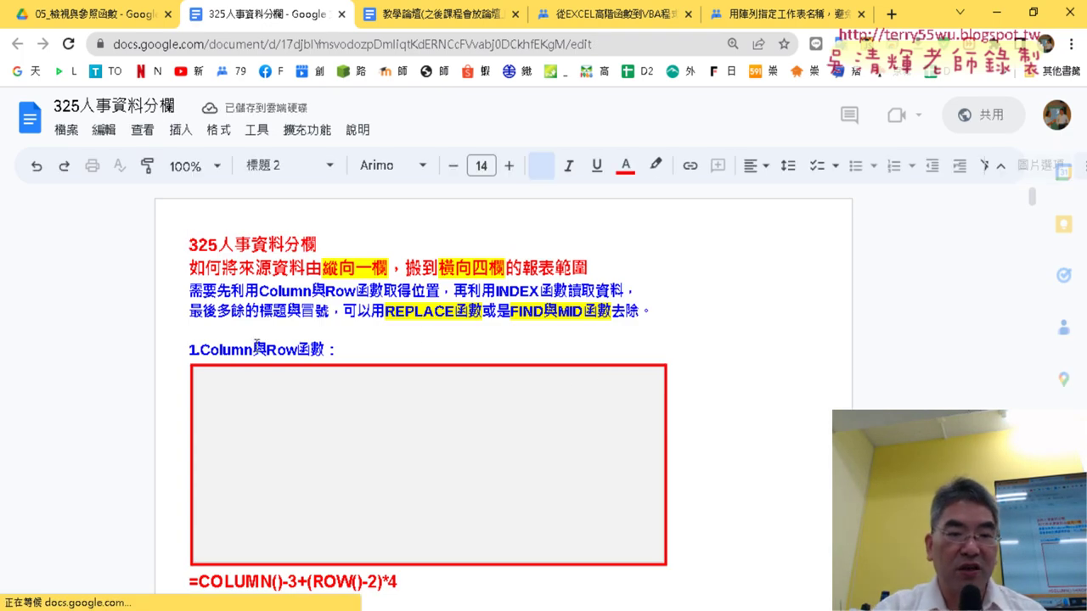
Read the Column與Row函數 section, highlight its =COLUMN()-3+(ROW()-2)*4 line, and return to Excel.
drag(201, 349, 211, 349)
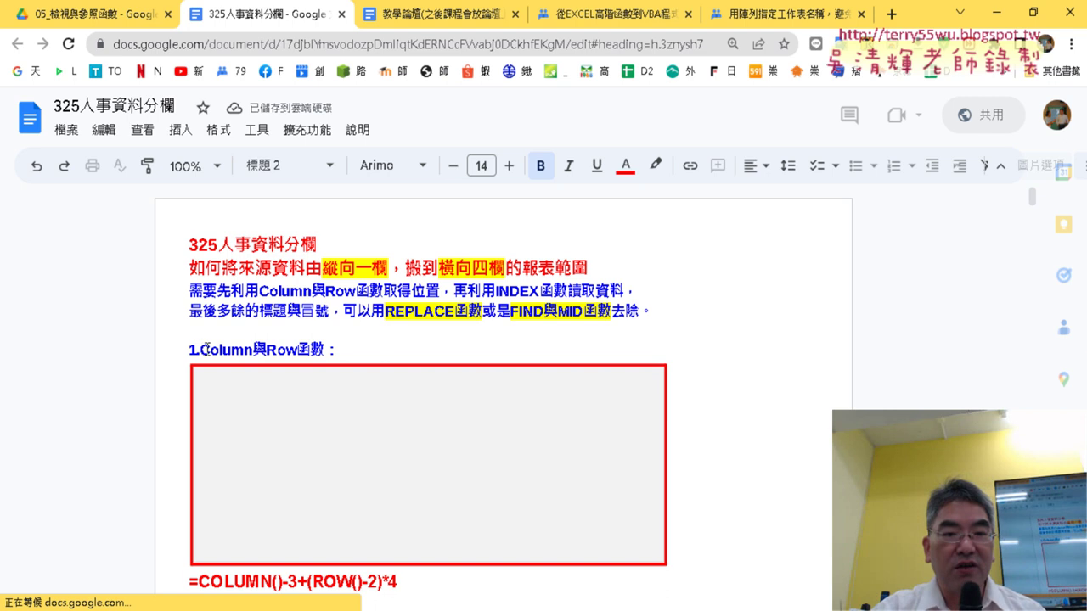
click(266, 350)
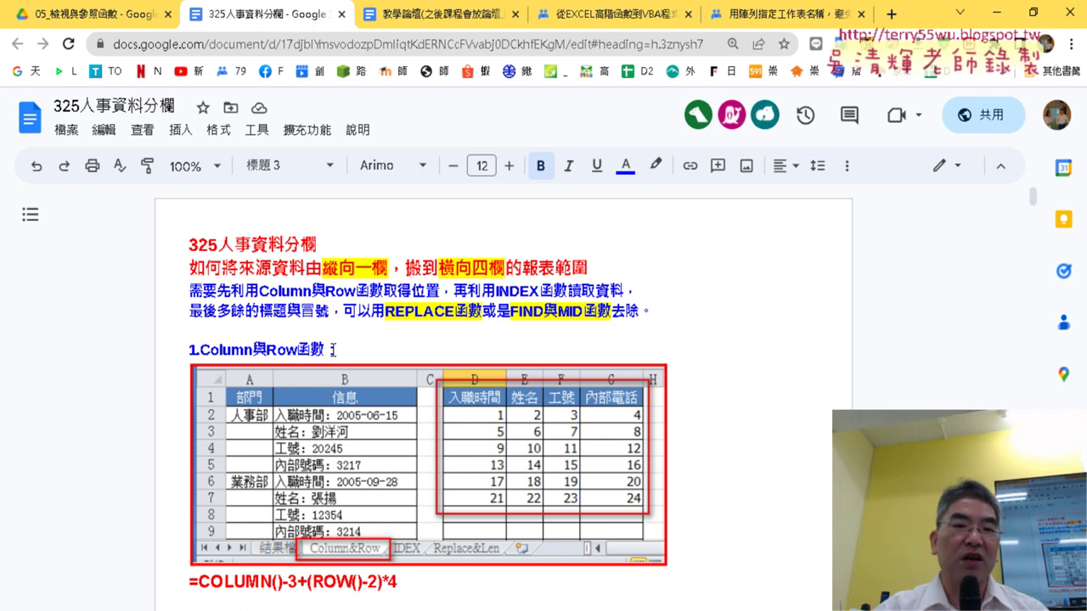
scroll(343, 353, down, 1)
scroll(343, 353, down, 1)
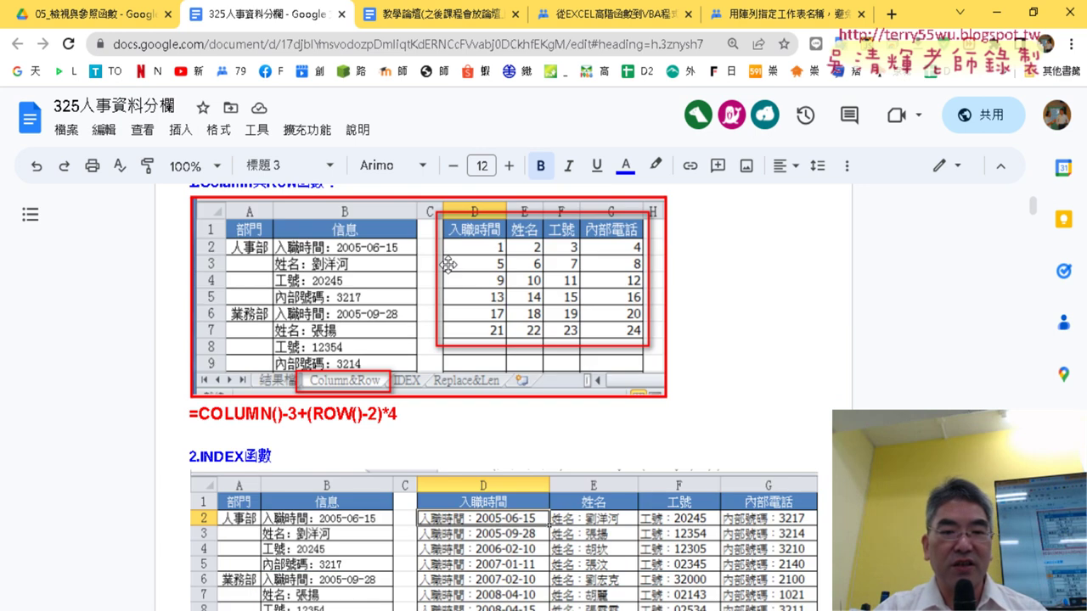
drag(399, 416, 199, 419)
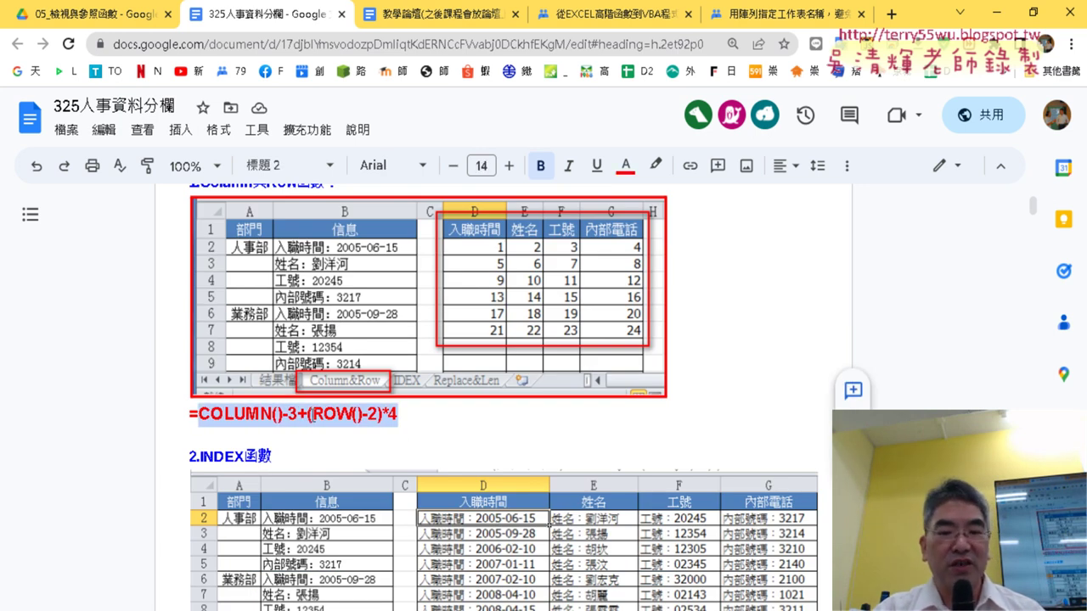
key(alt+Tab)
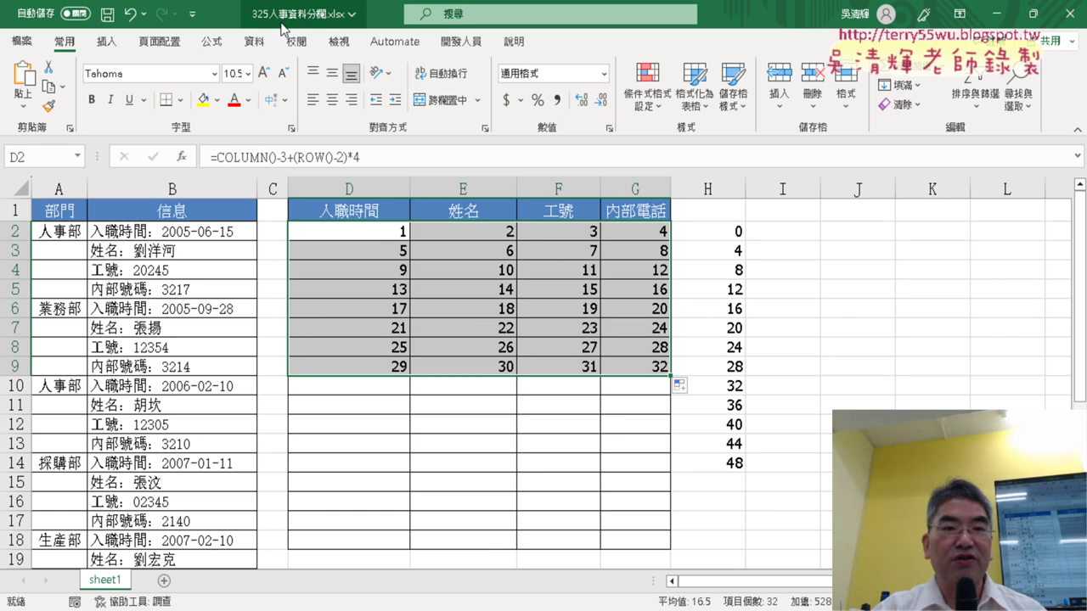
Check the D2:G9 grid, delete the 0–48 helper values in H2:H14, and reselect D2.
click(367, 231)
drag(368, 231, 642, 369)
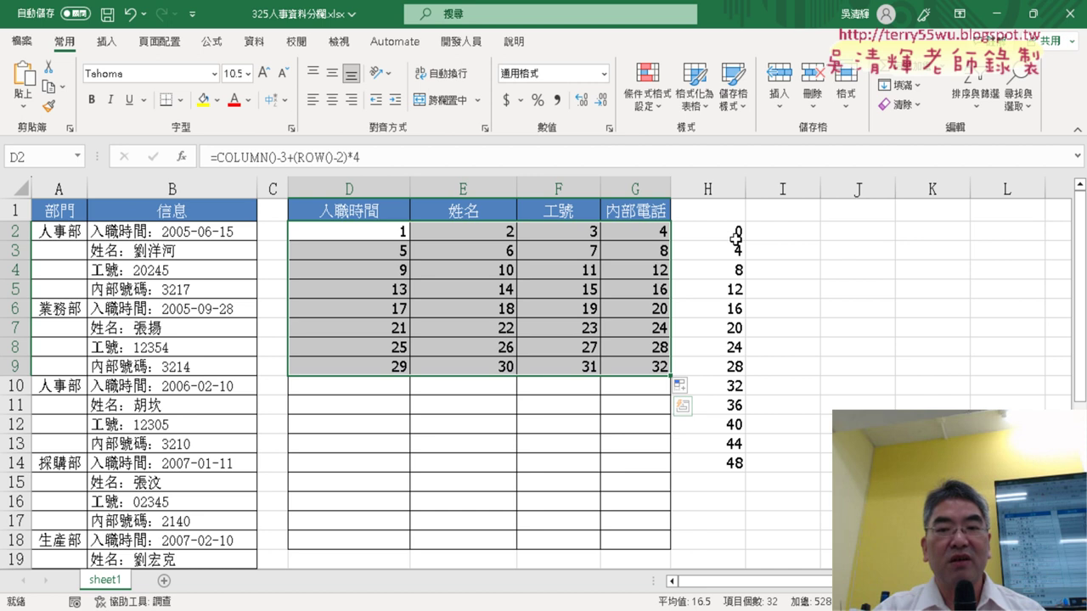
drag(727, 232, 738, 466)
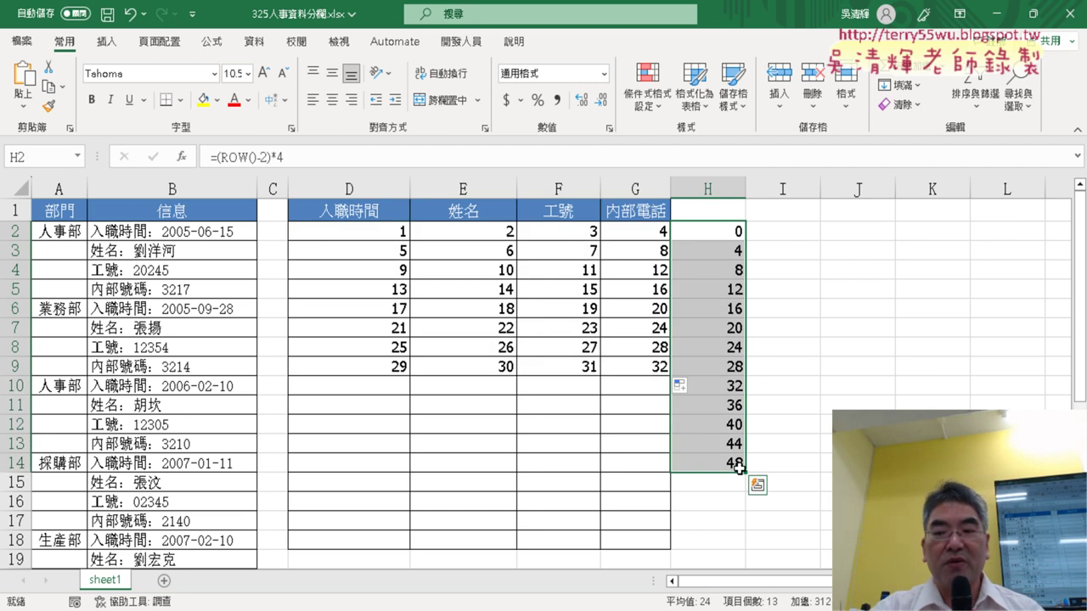
key(Delete)
click(388, 232)
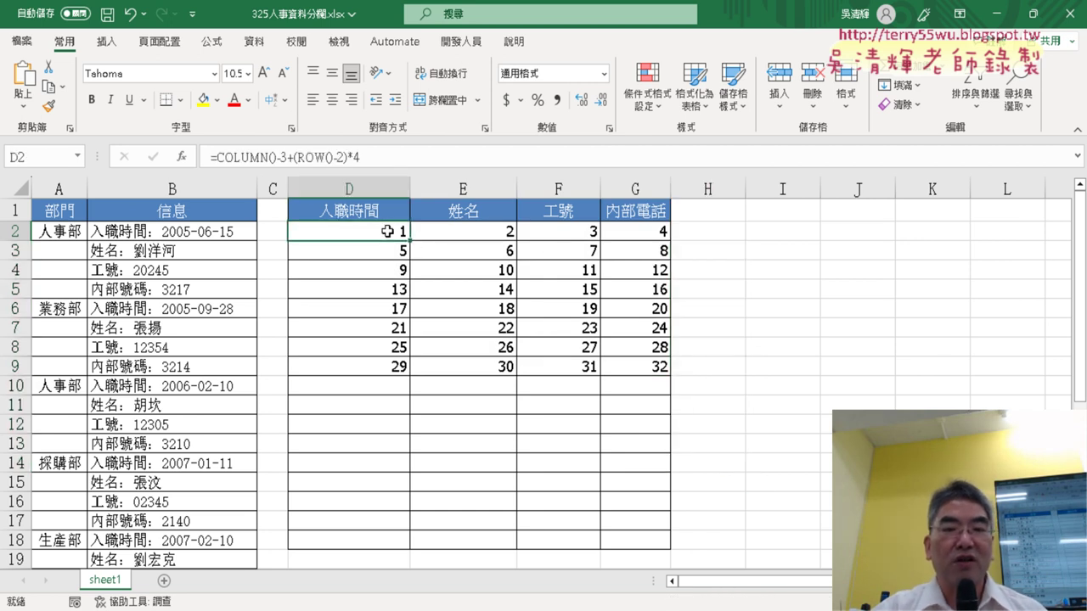